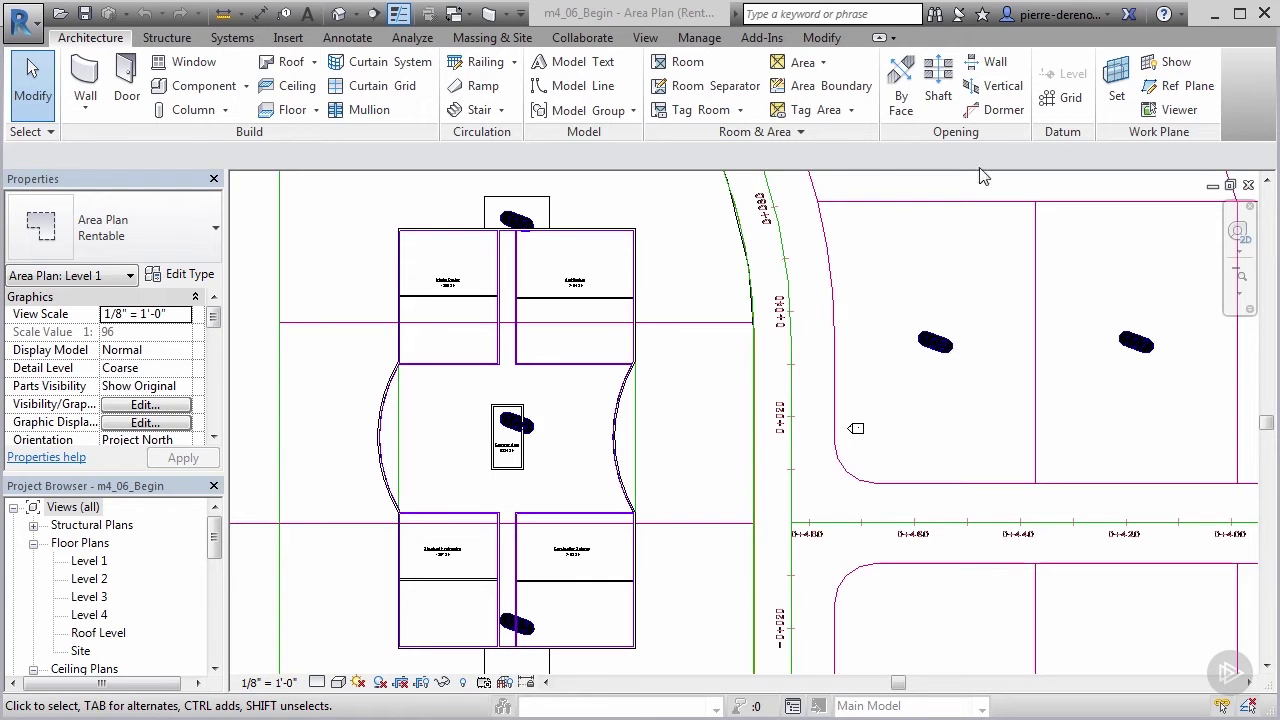
Hide the imported site and lot DWG drawing in the Level 1 area plan.
scroll(535, 334, "down", 2)
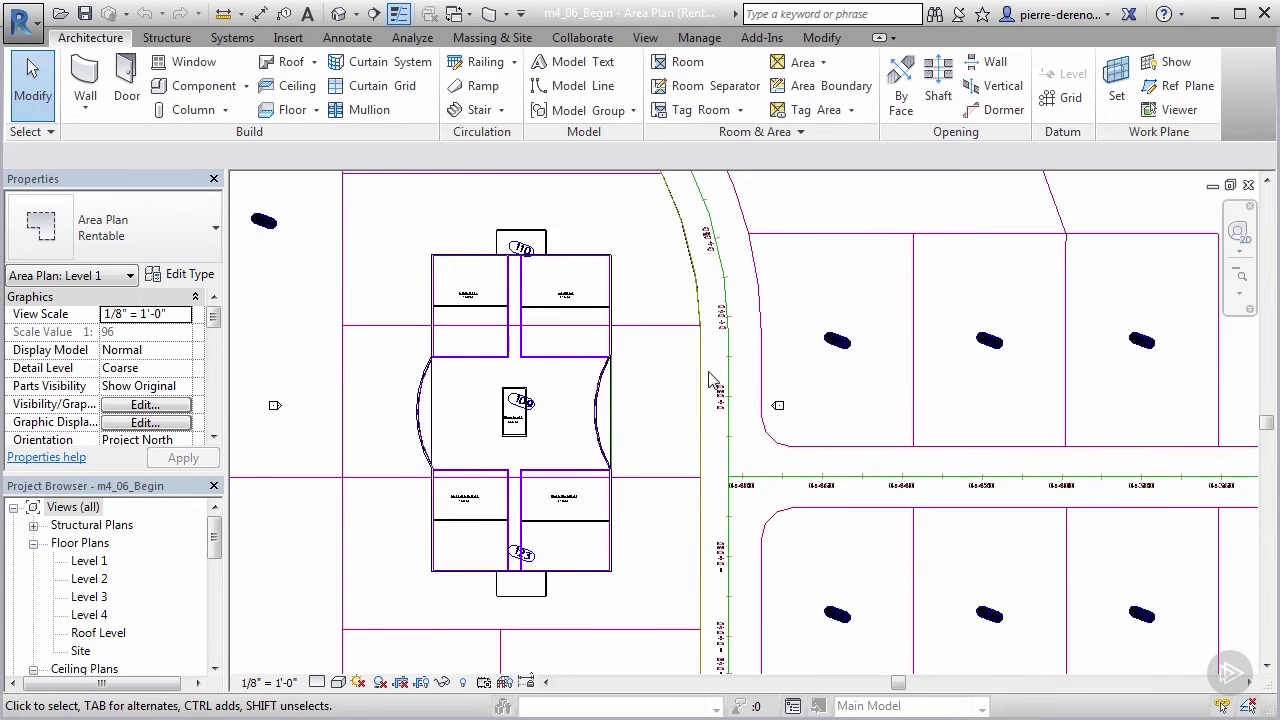
scroll(708, 380, "down", 1)
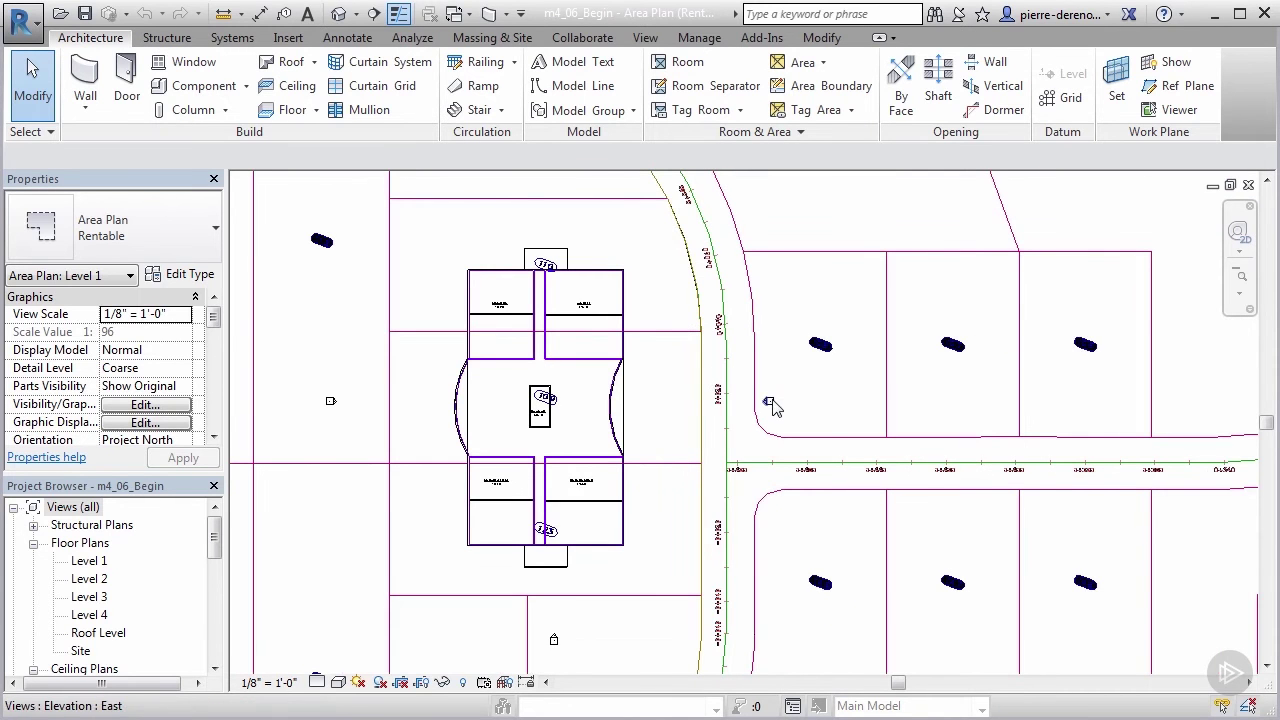
left_click(743, 260)
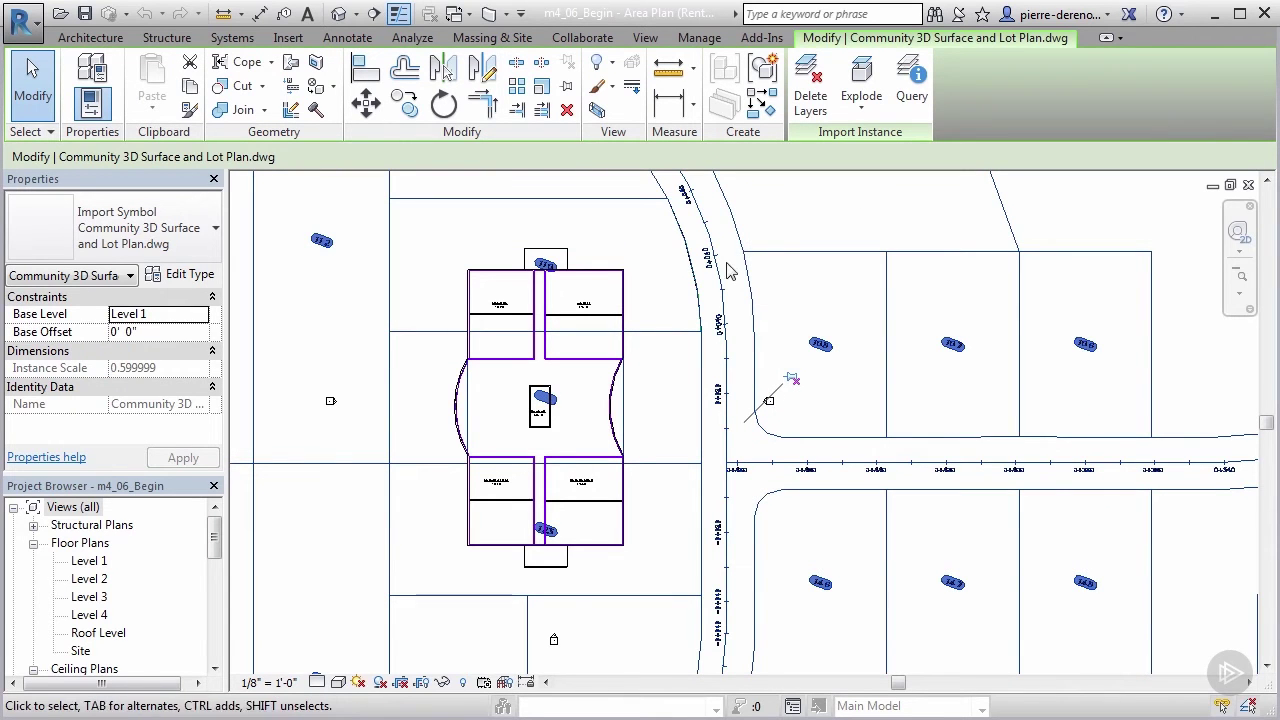
scroll(712, 254, "down", 1)
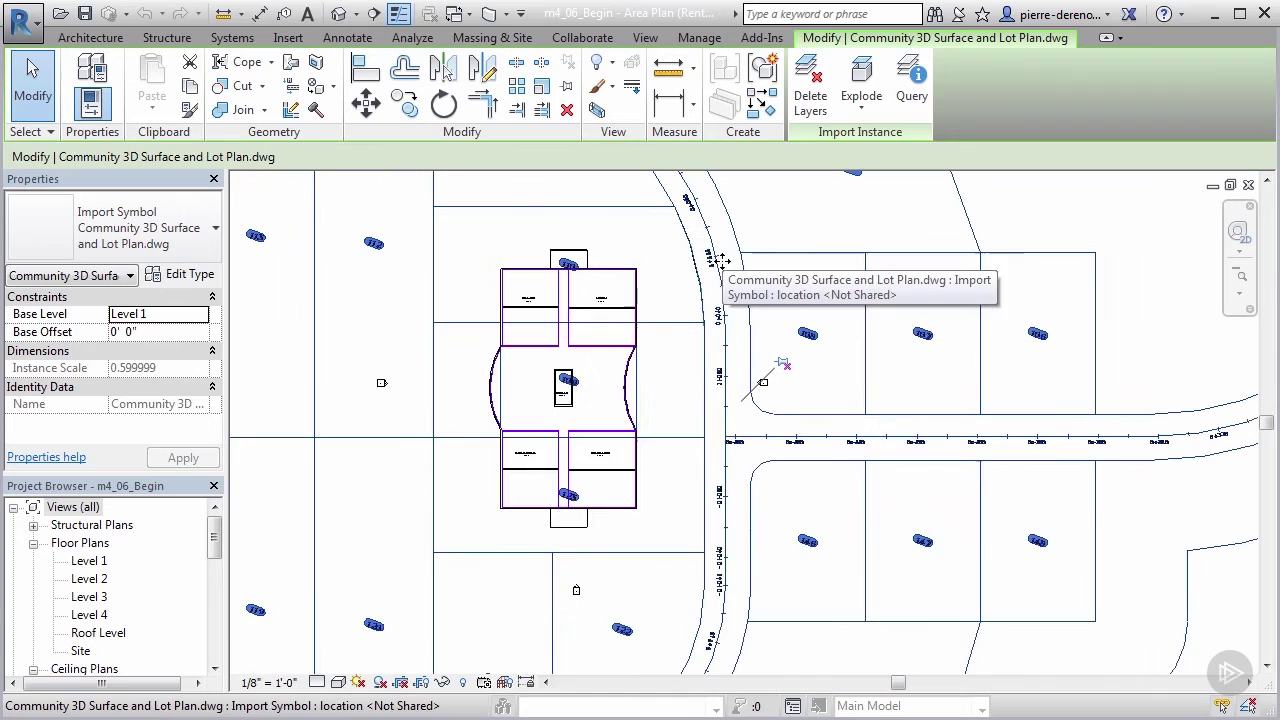
right_click(777, 204)
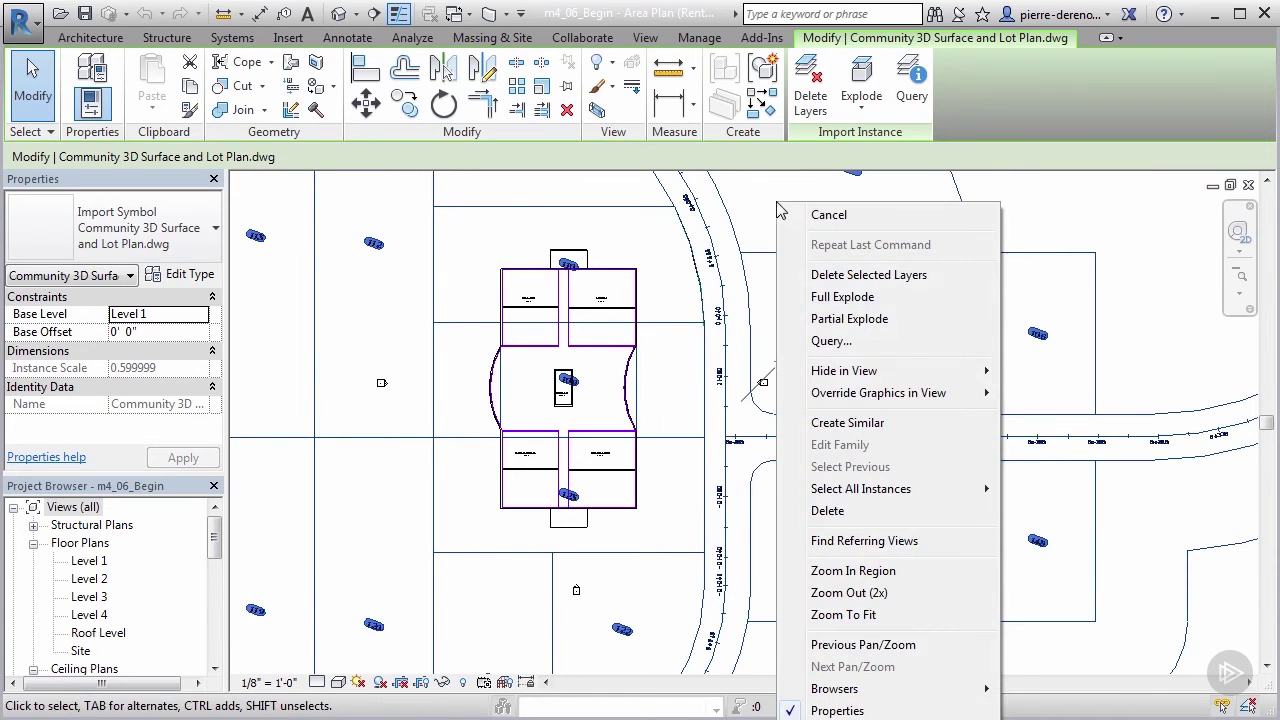
mouse_move(840, 372)
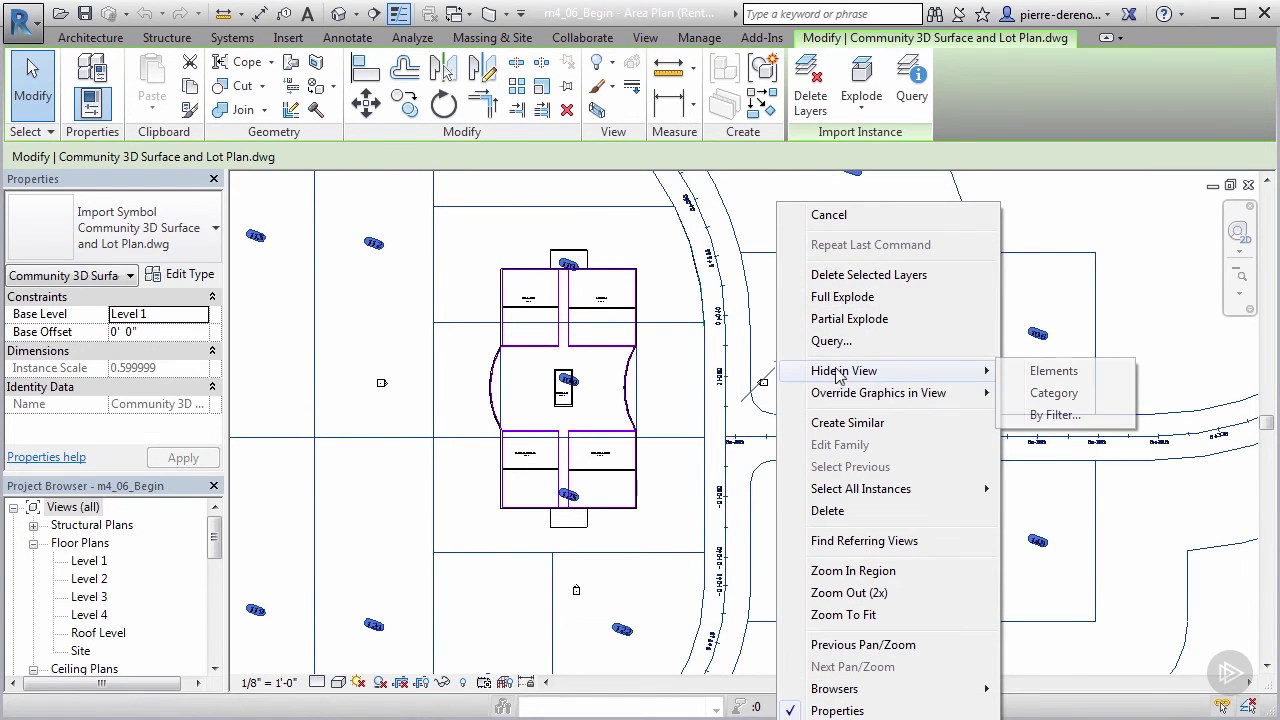
left_click(1040, 372)
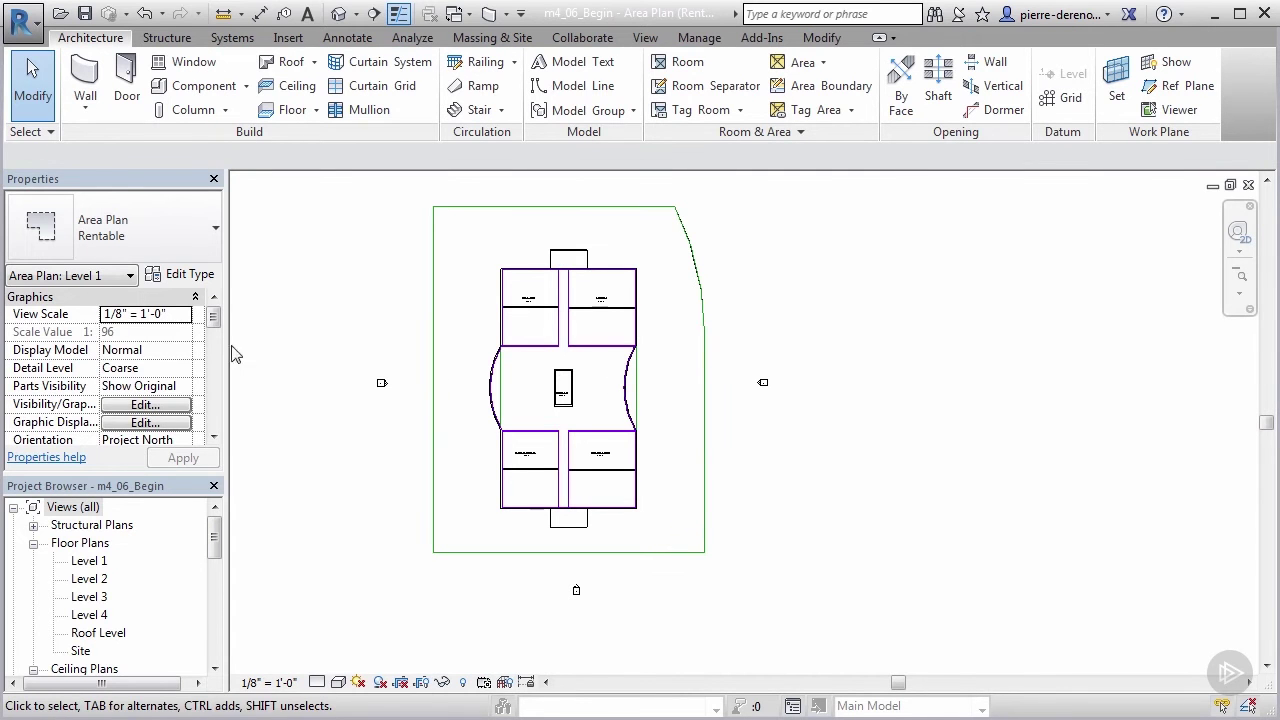
Set the view's visual style to Consistent Colors.
left_click(338, 682)
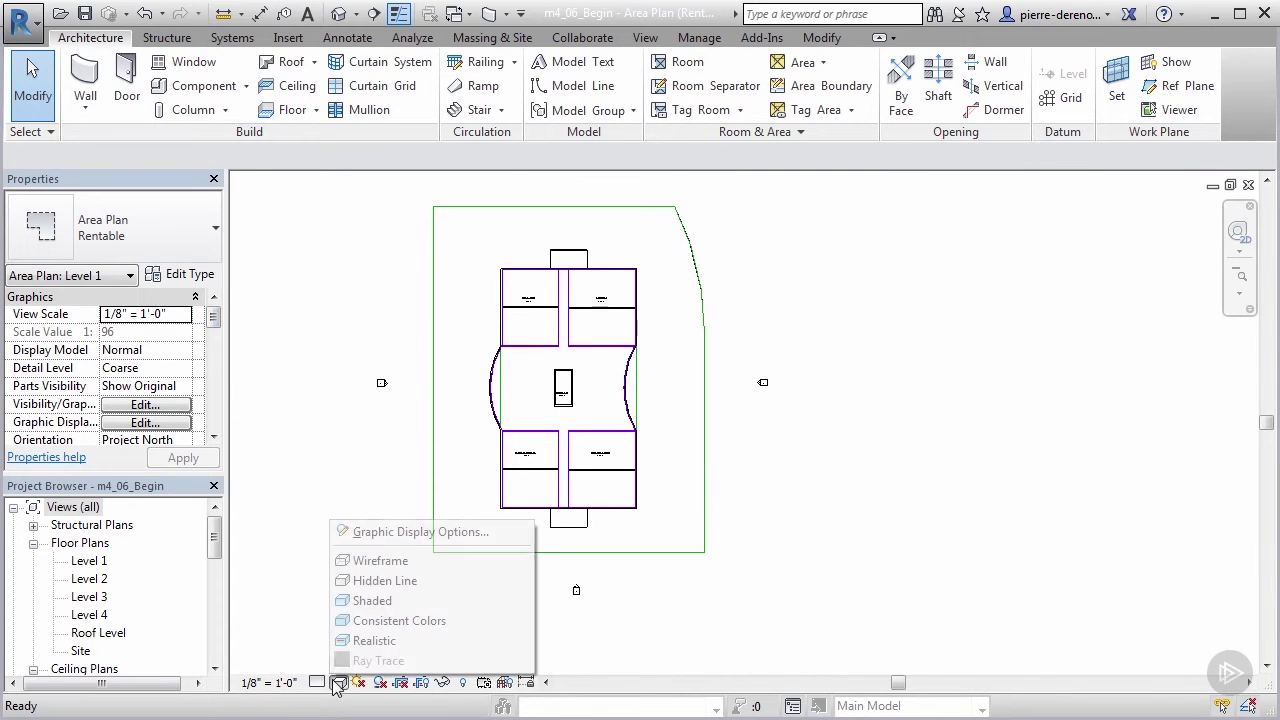
left_click(365, 621)
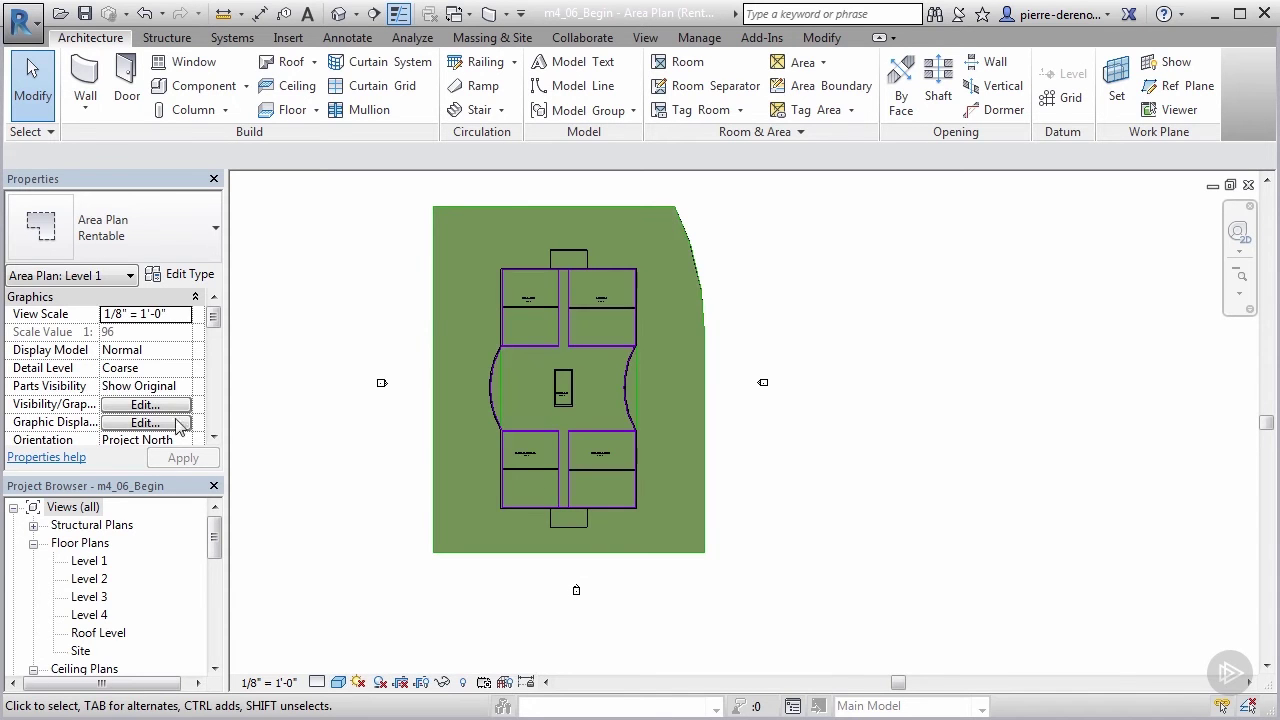
scroll(218, 328, "down", 2)
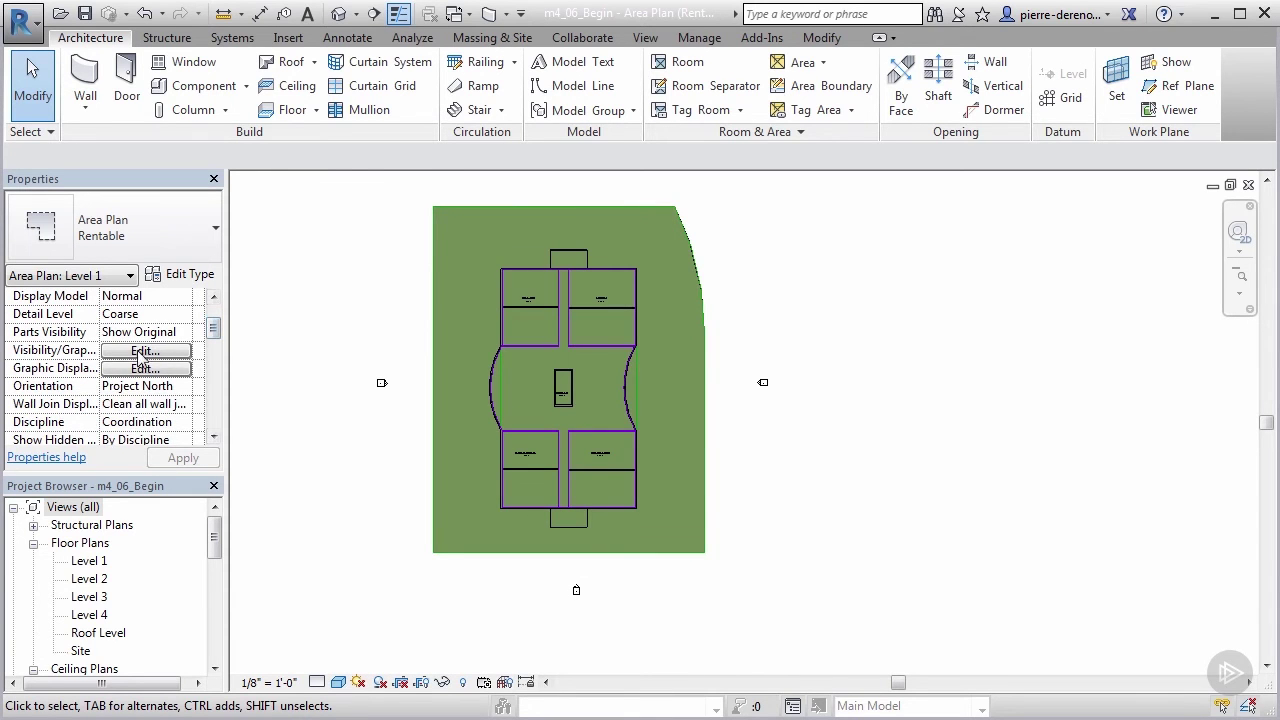
Uncheck Topography under Model Categories in Visibility/Graphics Overrides and apply.
left_click(145, 351)
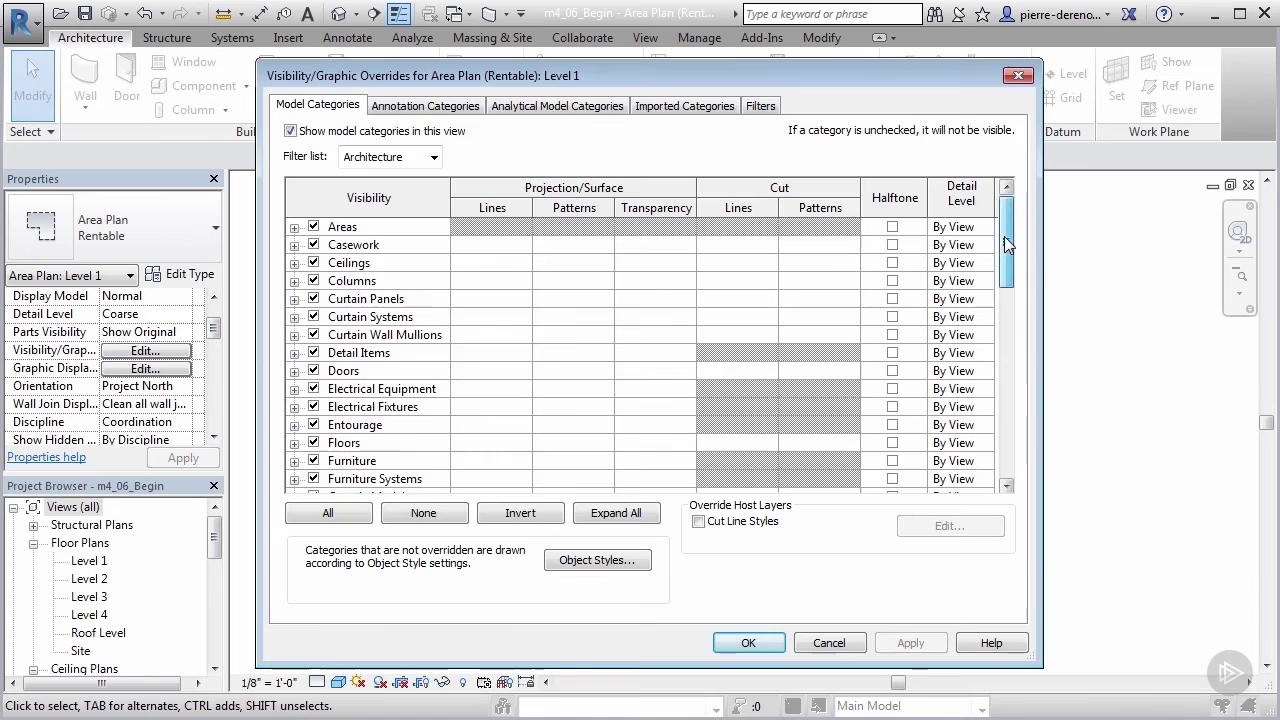
left_click_drag(1004, 236, 1019, 432)
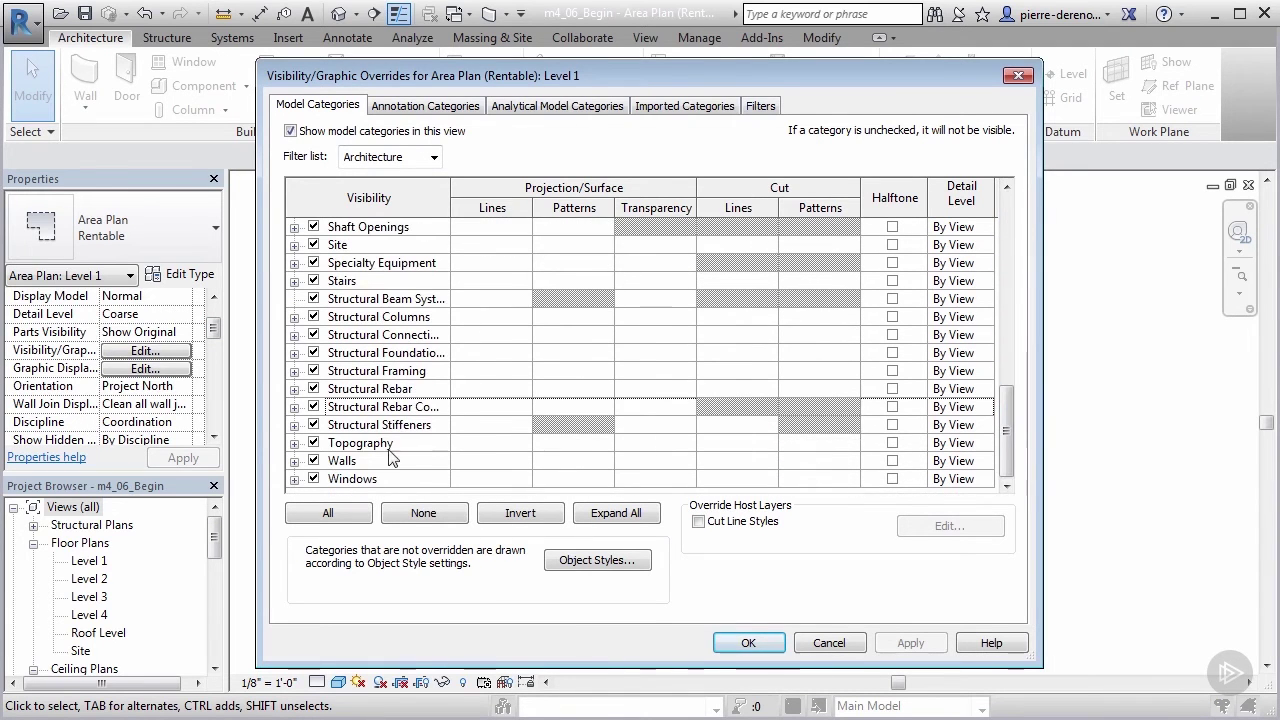
left_click(313, 443)
left_click(906, 643)
left_click(768, 643)
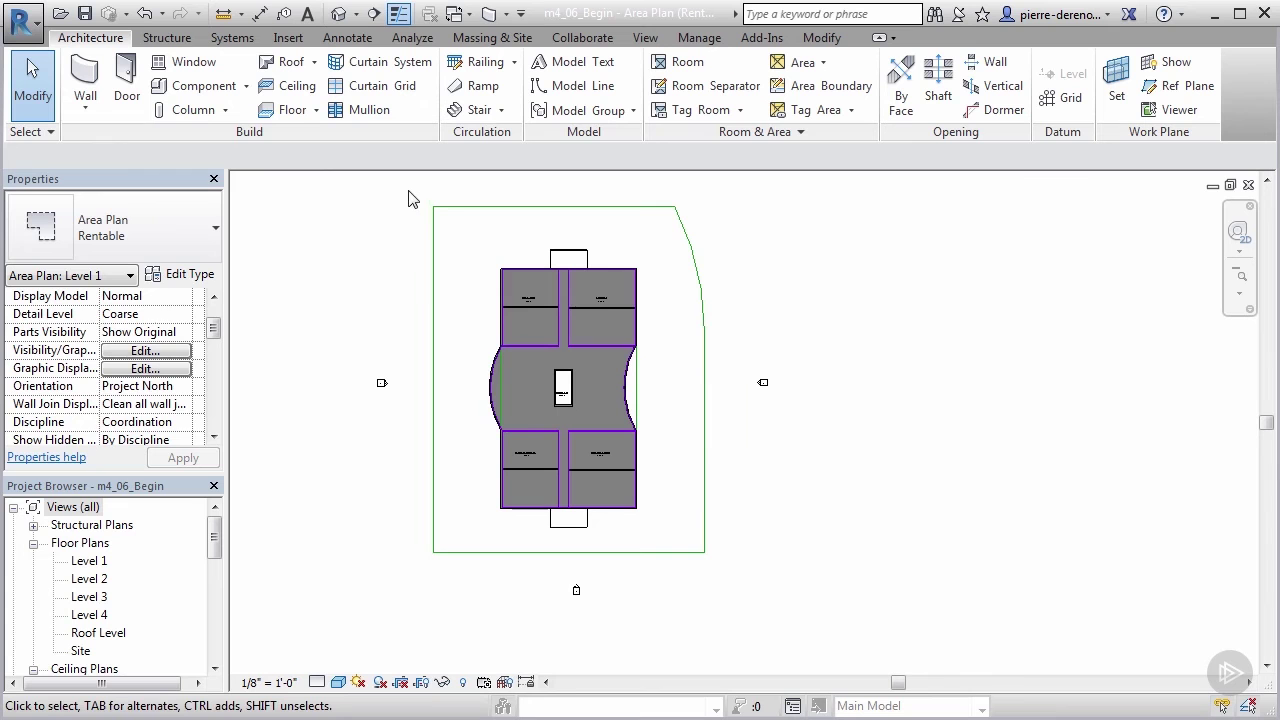
Filter a window selection down to Lines only and hide those site lines in view.
left_click_drag(399, 194, 724, 590)
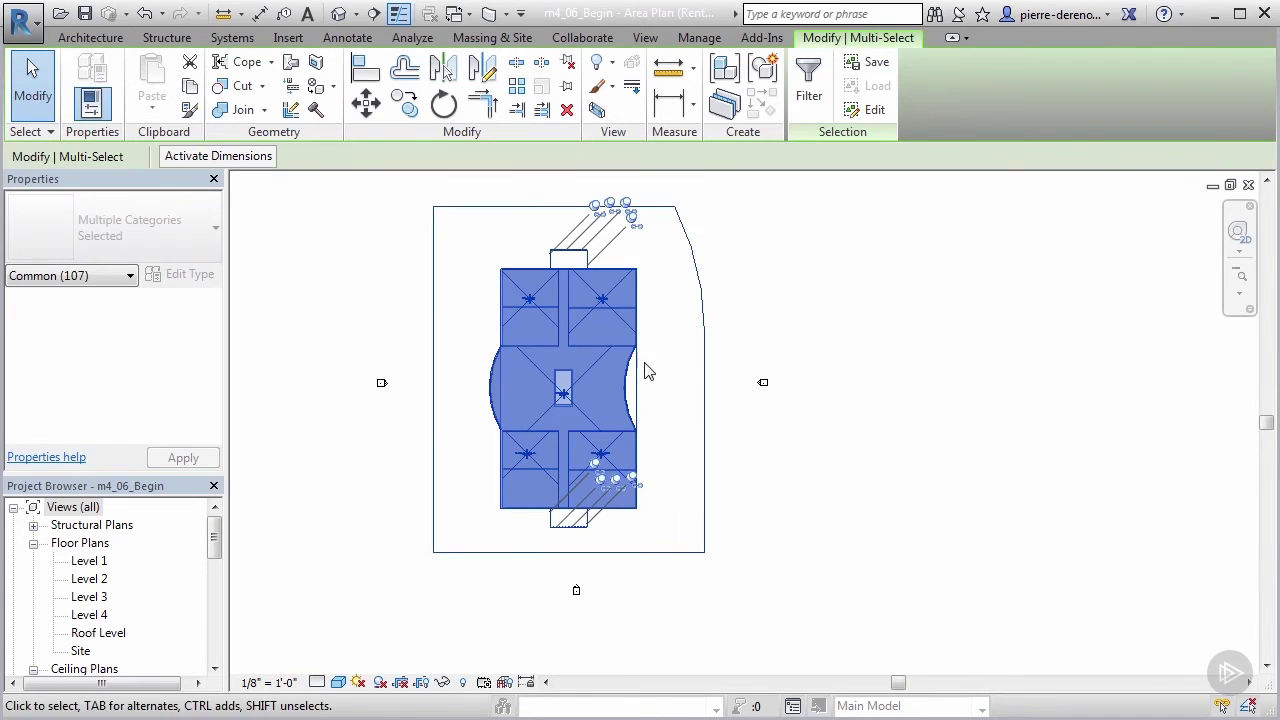
left_click(809, 80)
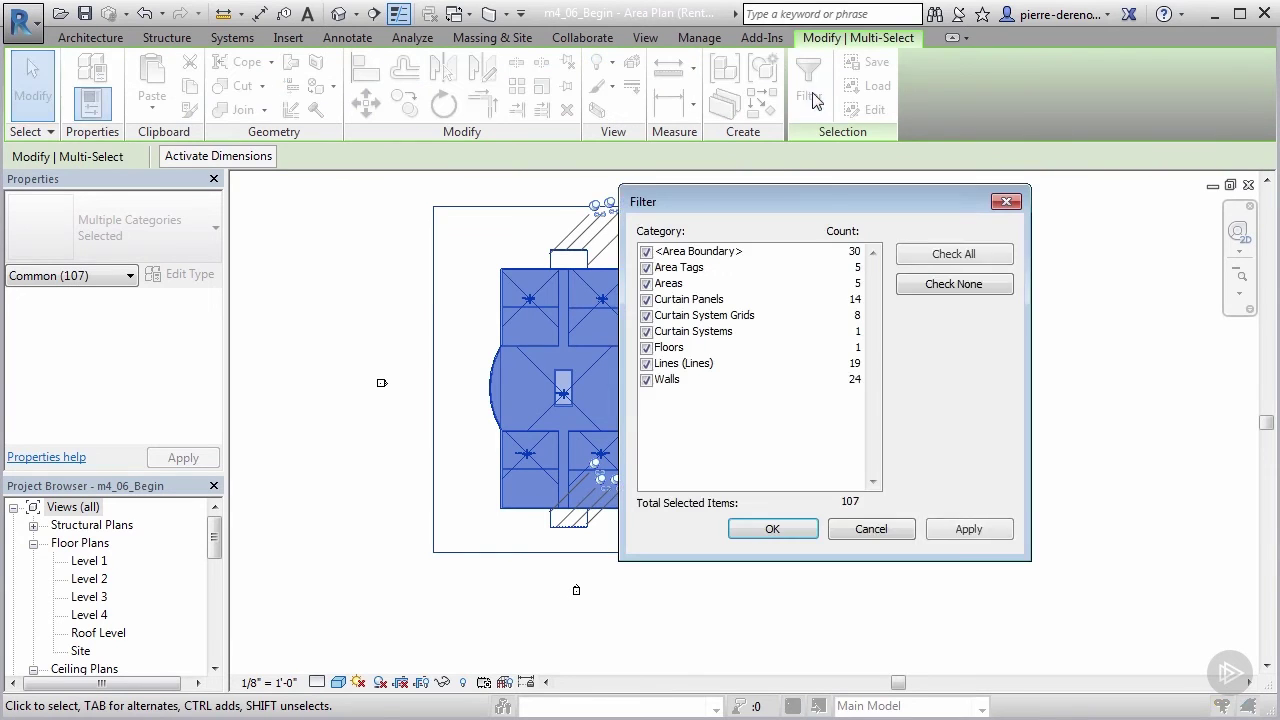
left_click(921, 286)
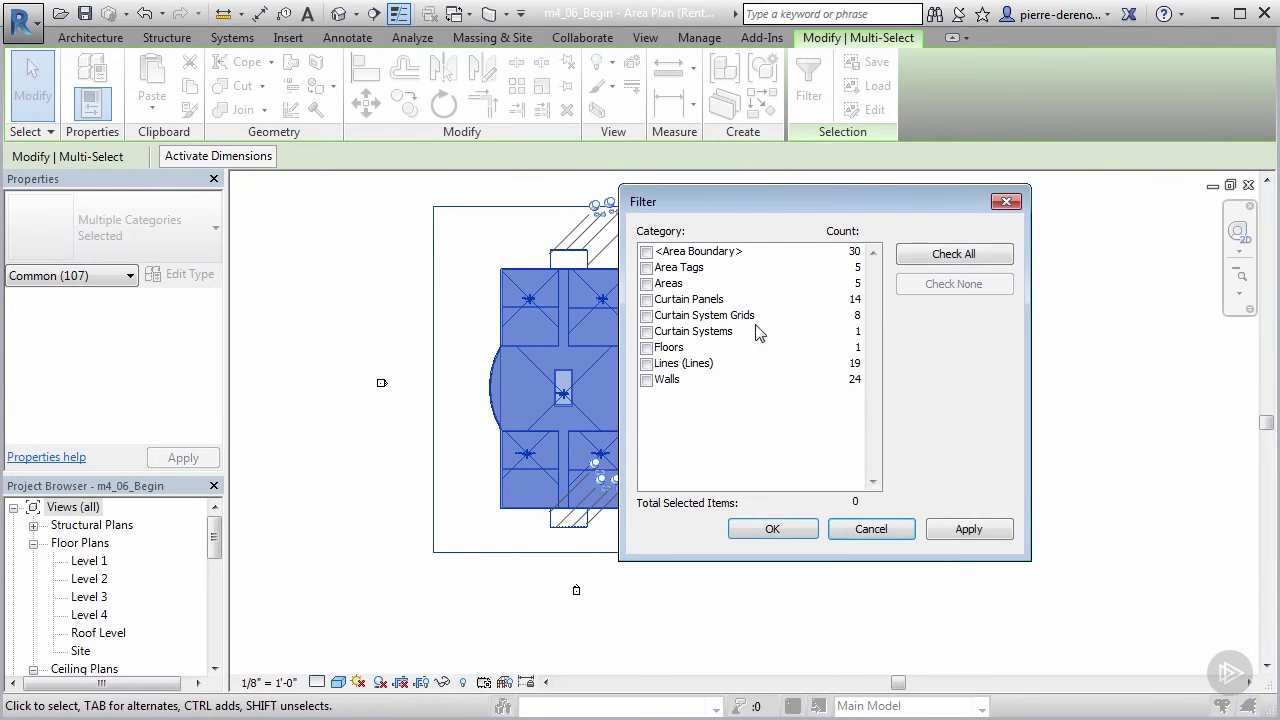
left_click(647, 364)
left_click(957, 530)
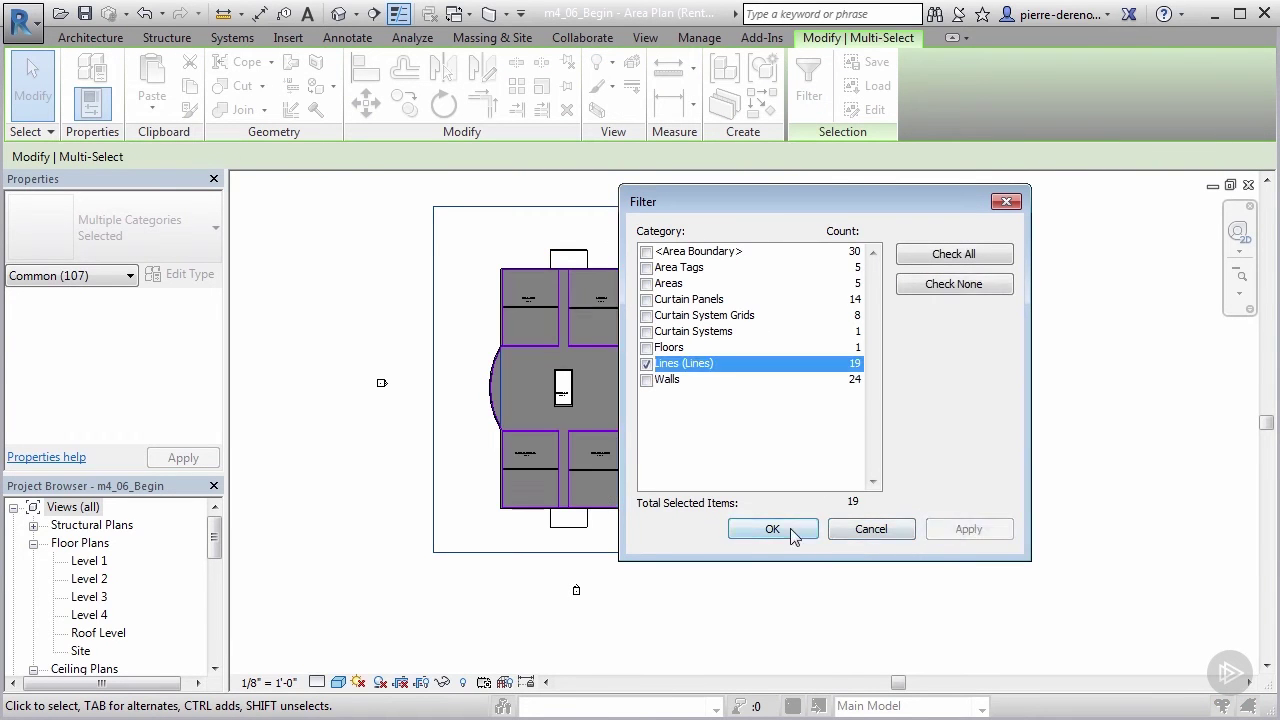
left_click(785, 529)
right_click(753, 237)
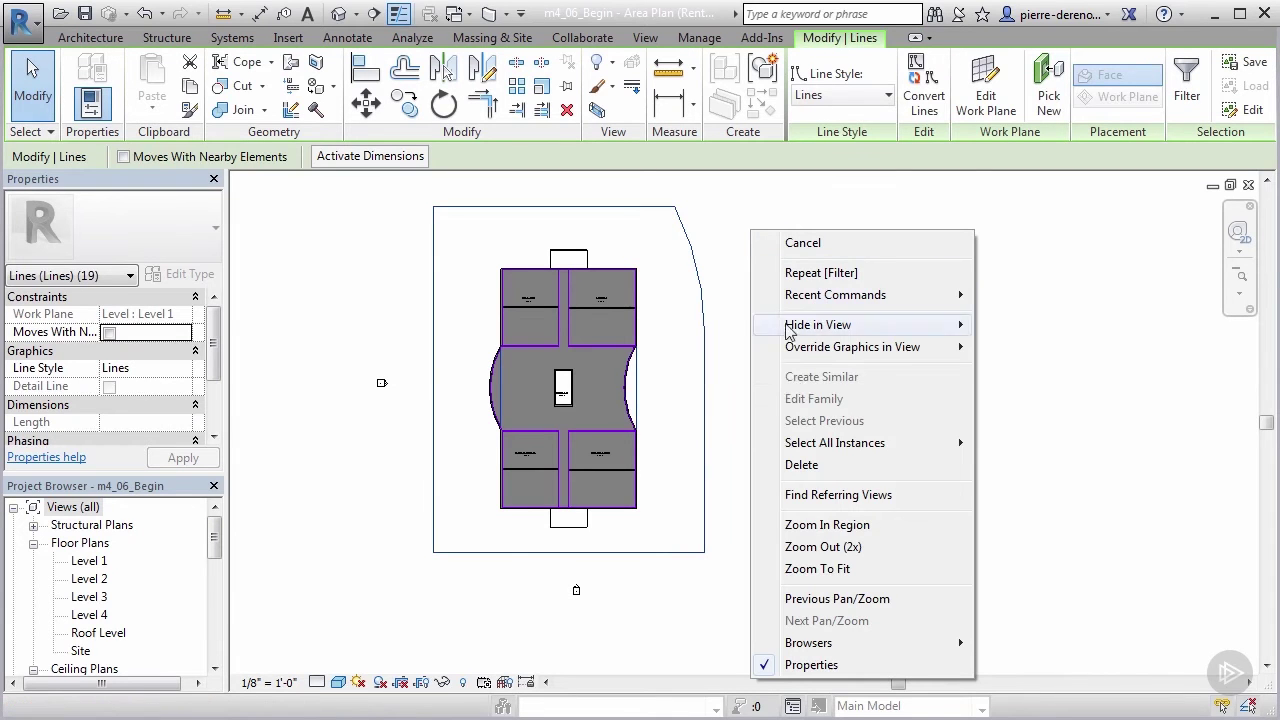
mouse_move(879, 331)
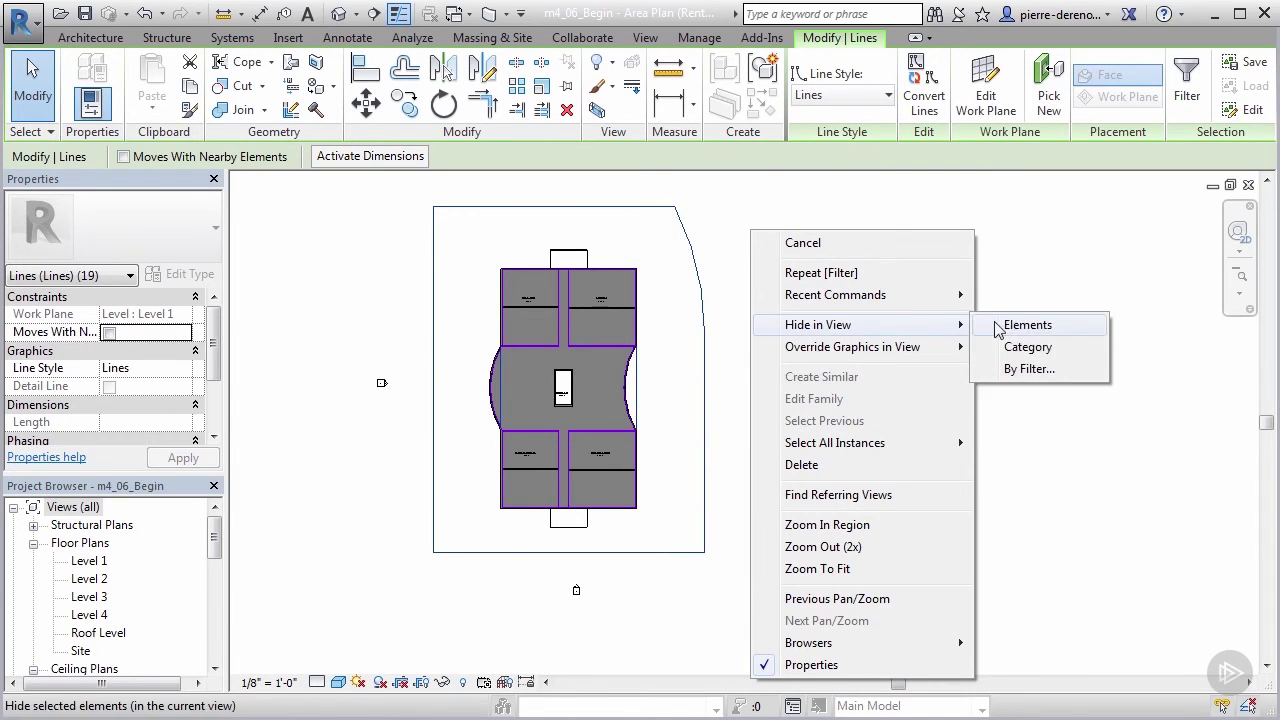
left_click(1015, 325)
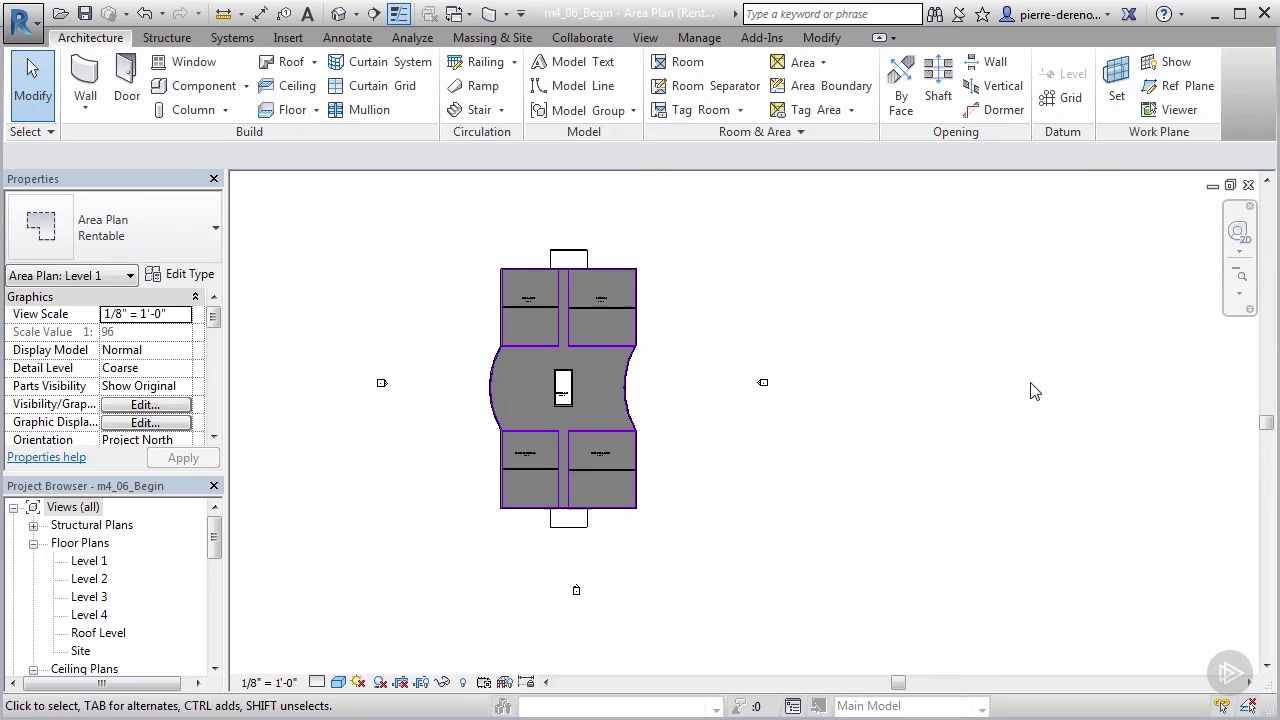
scroll(686, 517, "down", 1)
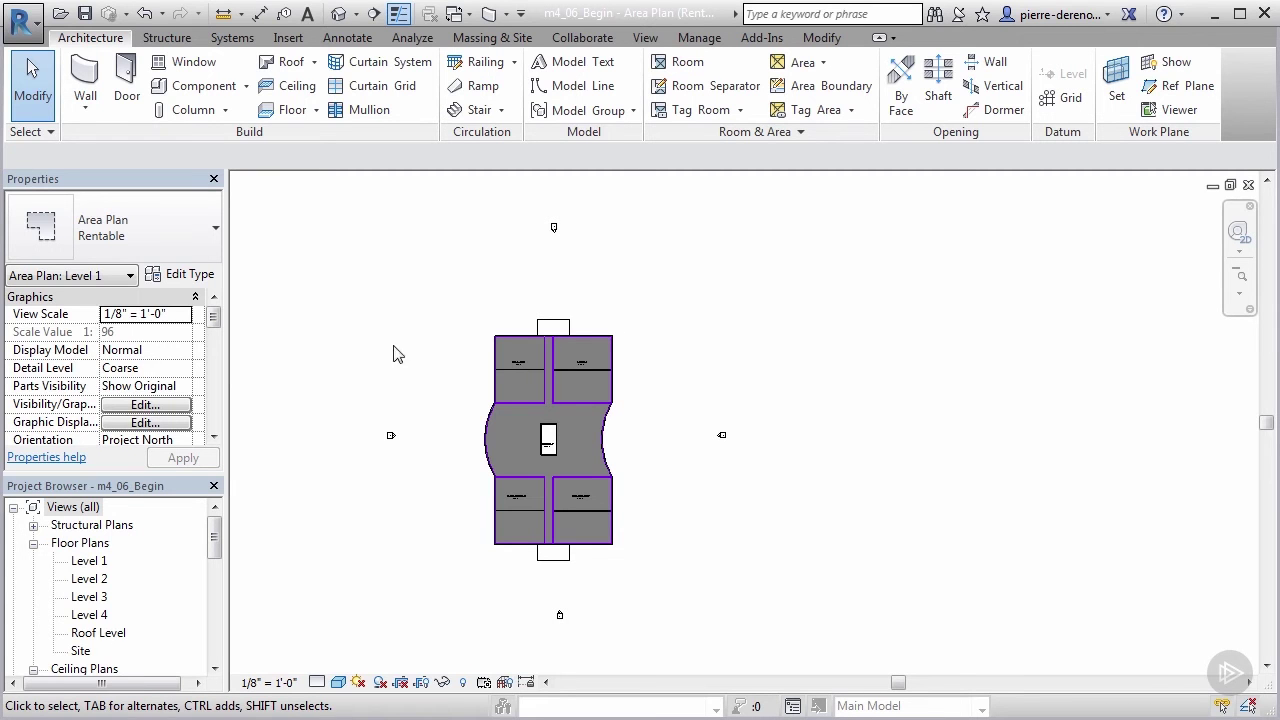
Uncheck Elevations under Annotation Categories in Visibility/Graphics Overrides and apply.
left_click(168, 408)
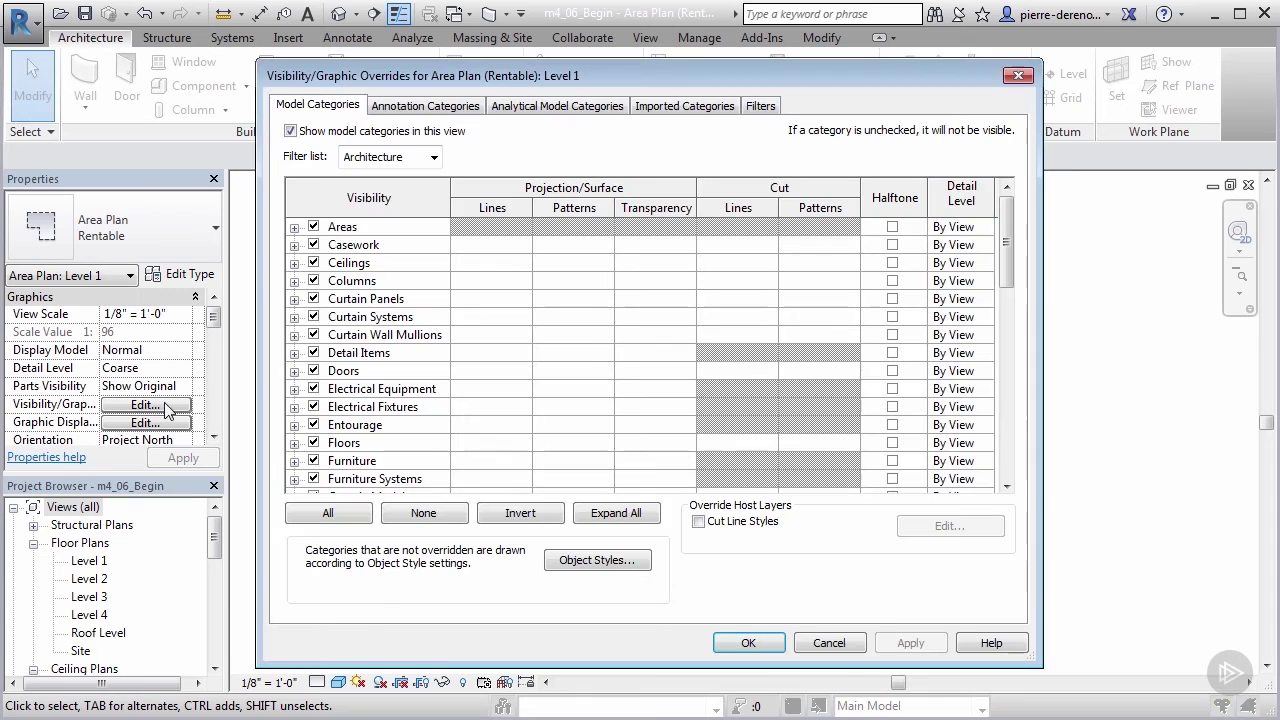
left_click(452, 108)
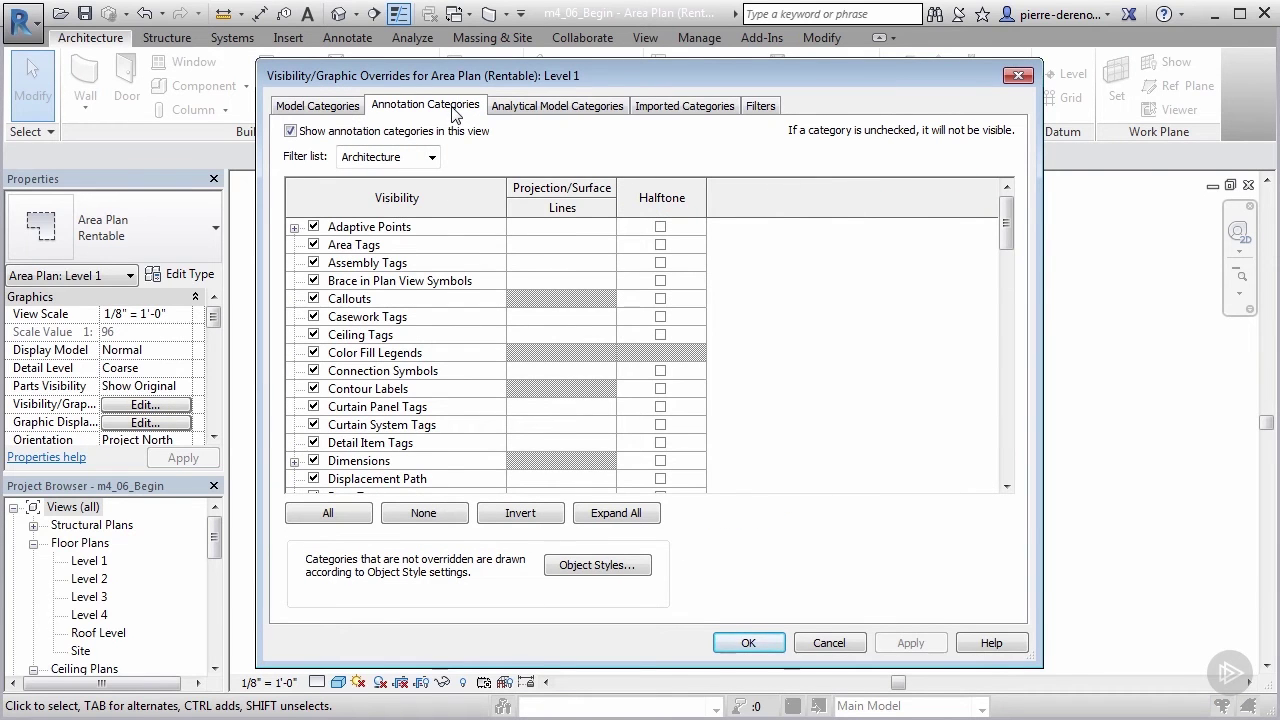
left_click_drag(1006, 234, 1012, 247)
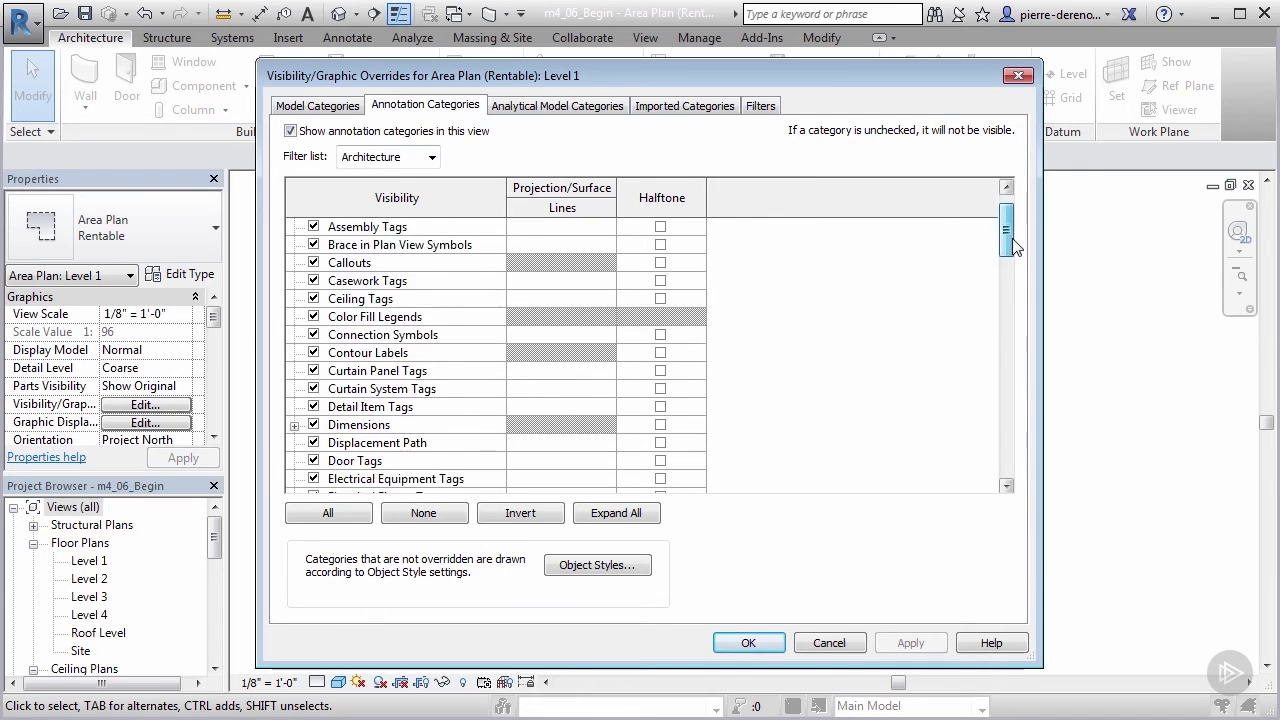
scroll(1010, 247, "down", 2)
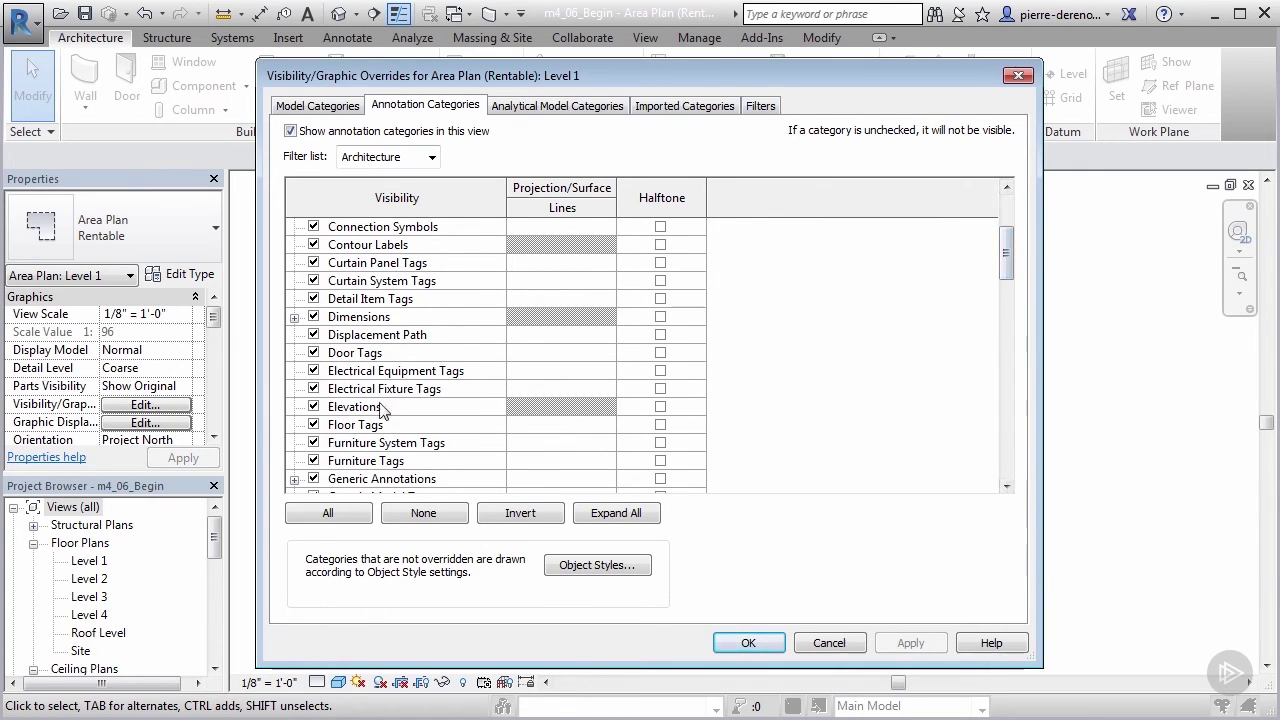
left_click(314, 407)
left_click(882, 640)
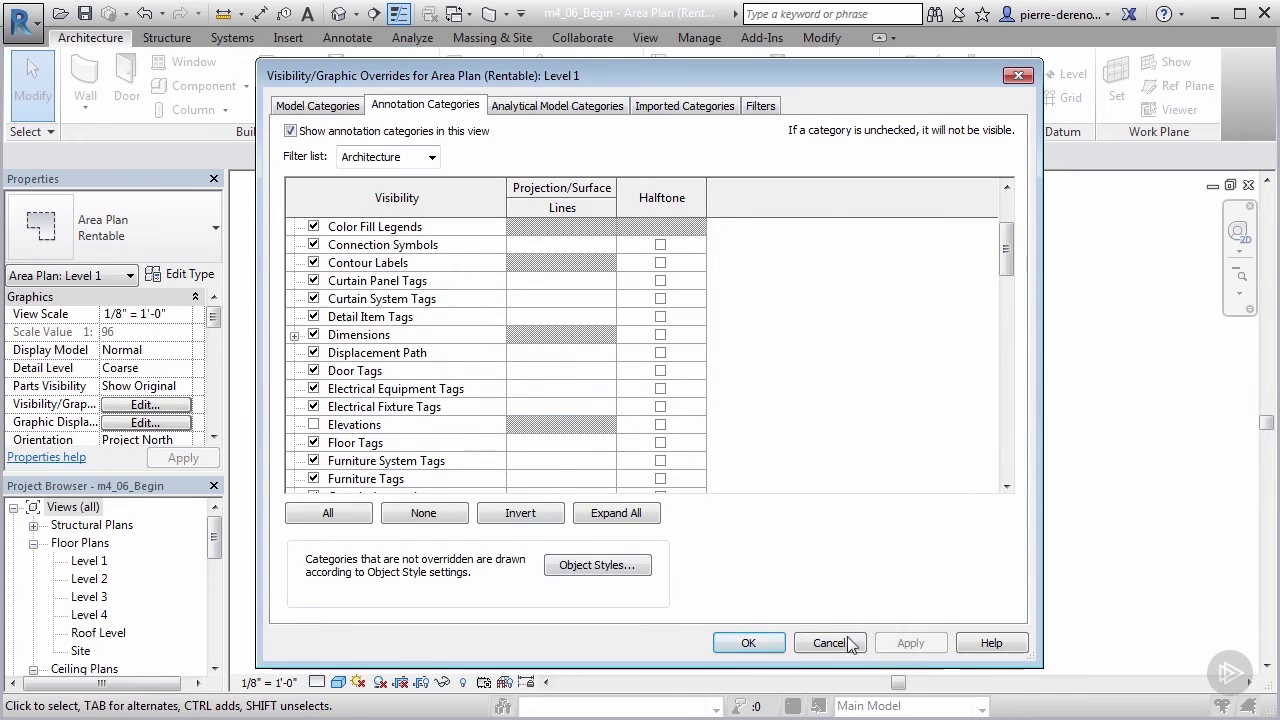
left_click(757, 645)
scroll(418, 490, "up", 2)
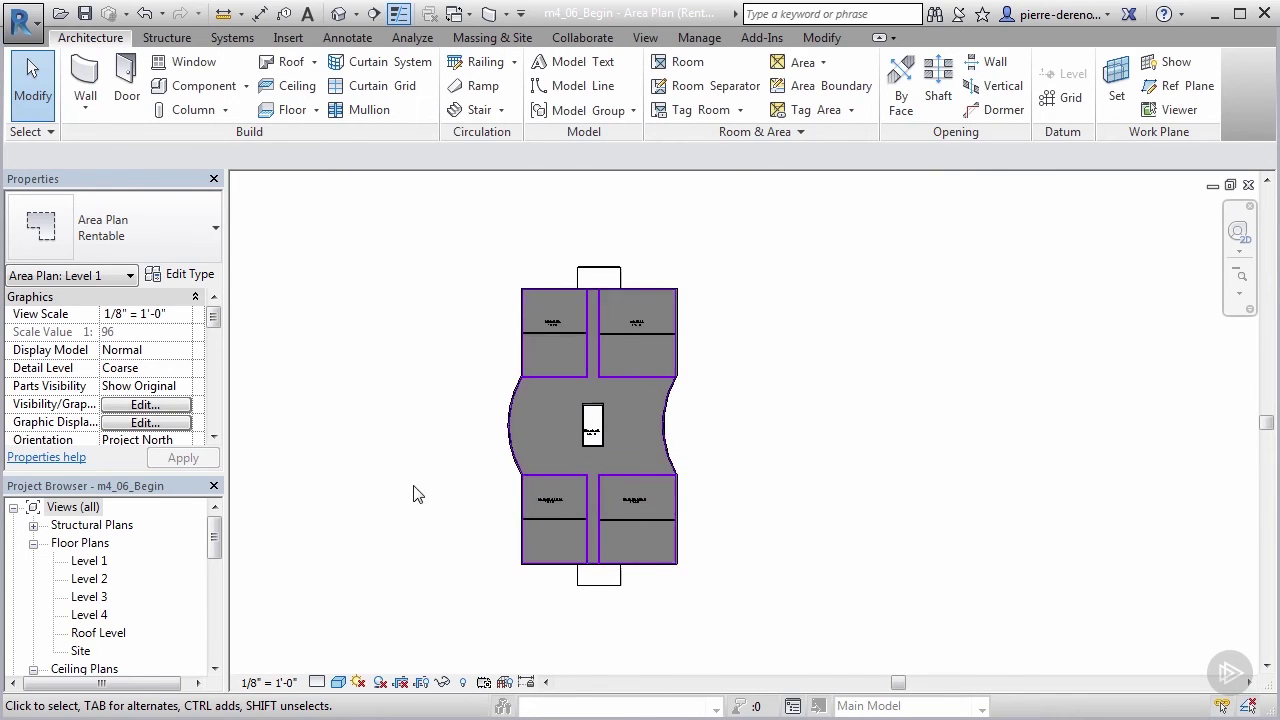
scroll(460, 523, "up", 1)
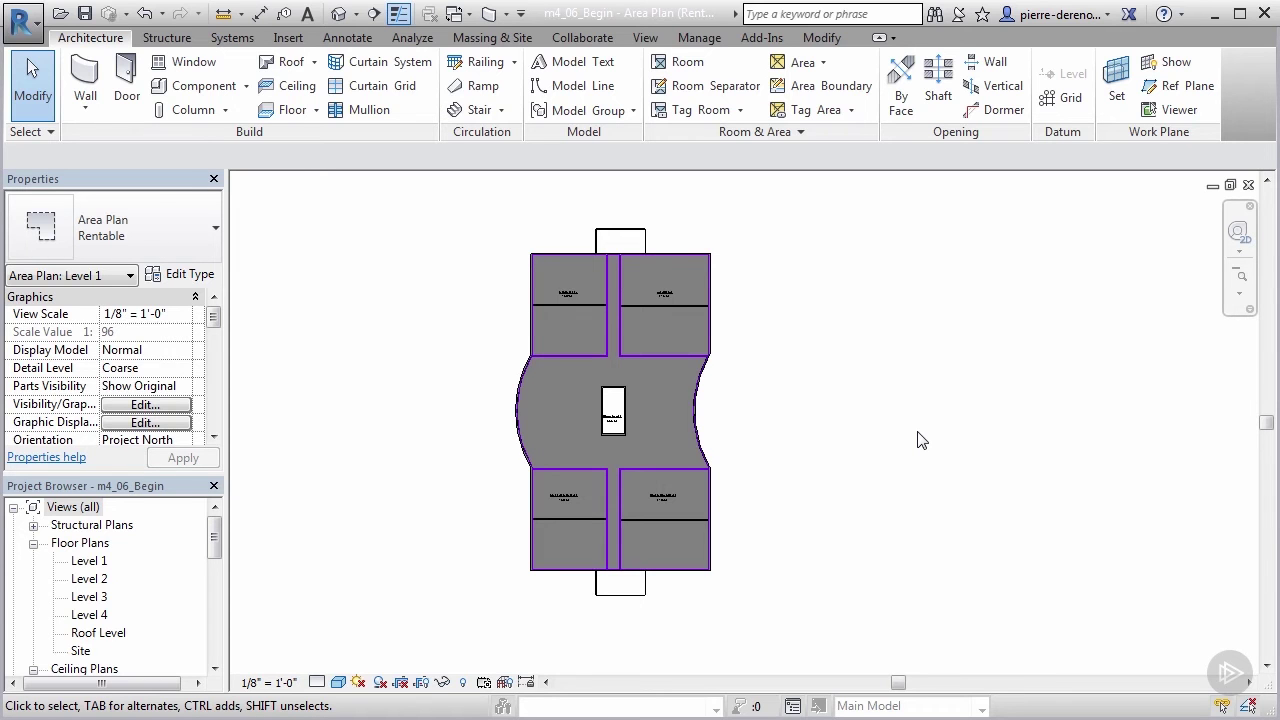
scroll(921, 440, "up", 1)
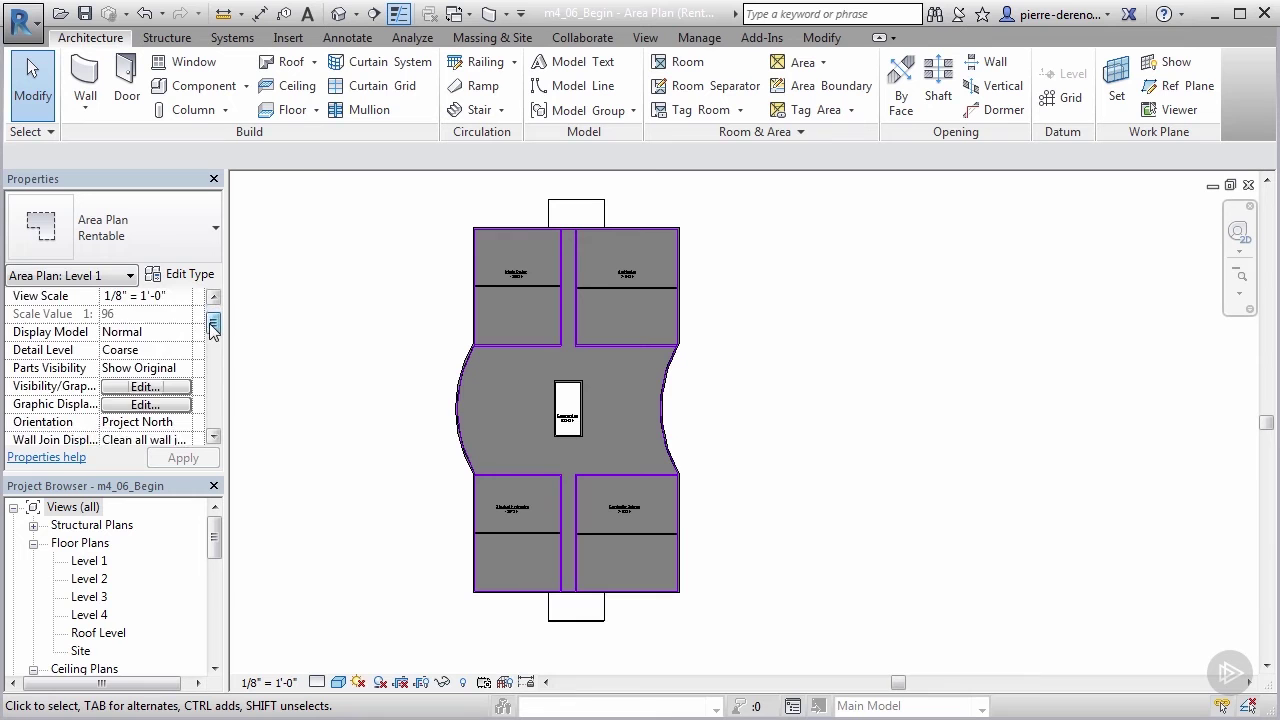
left_click_drag(210, 321, 207, 343)
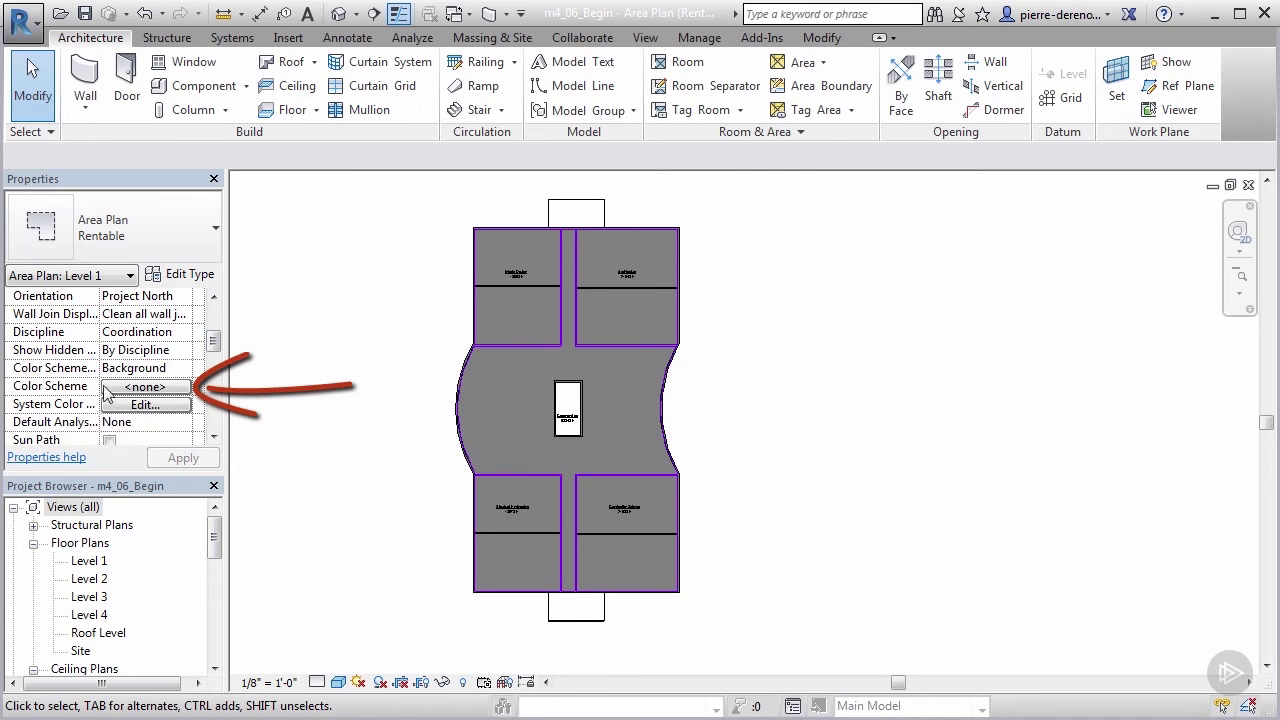
Choose the Rentable Area colour scheme coloured by Name, accepting the colour reset warning.
left_click(138, 402)
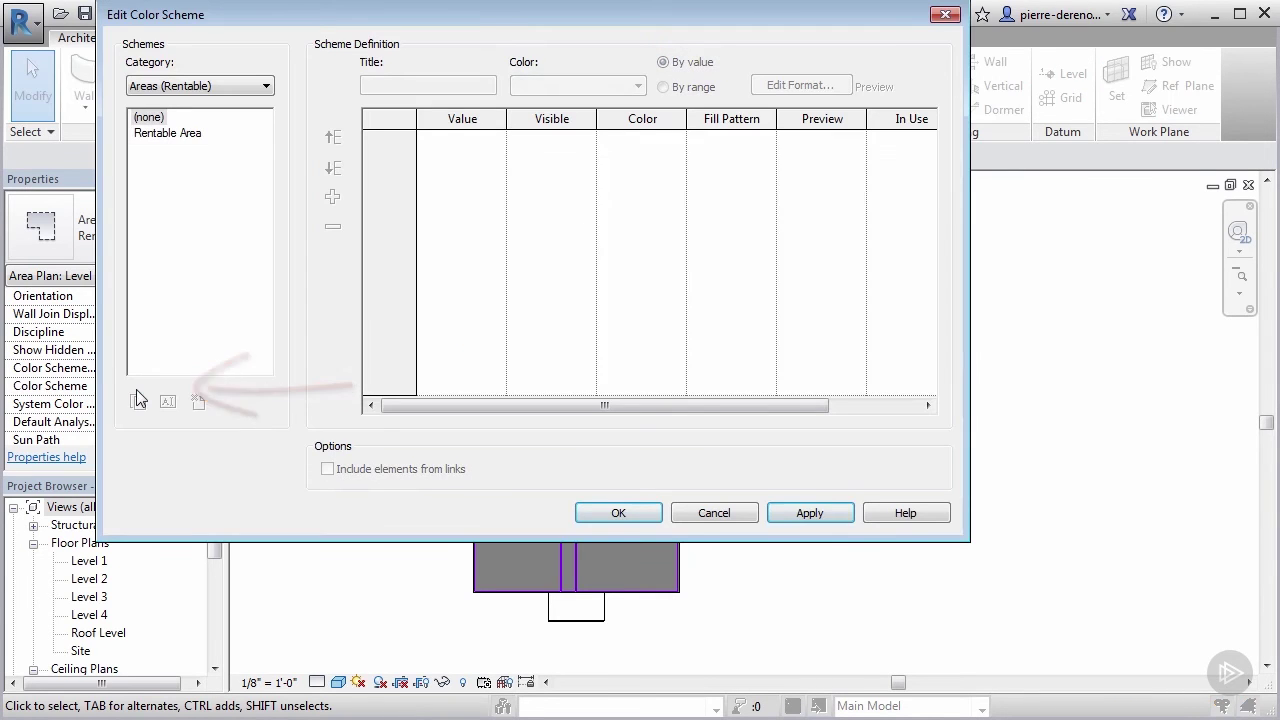
left_click_drag(507, 14, 532, 80)
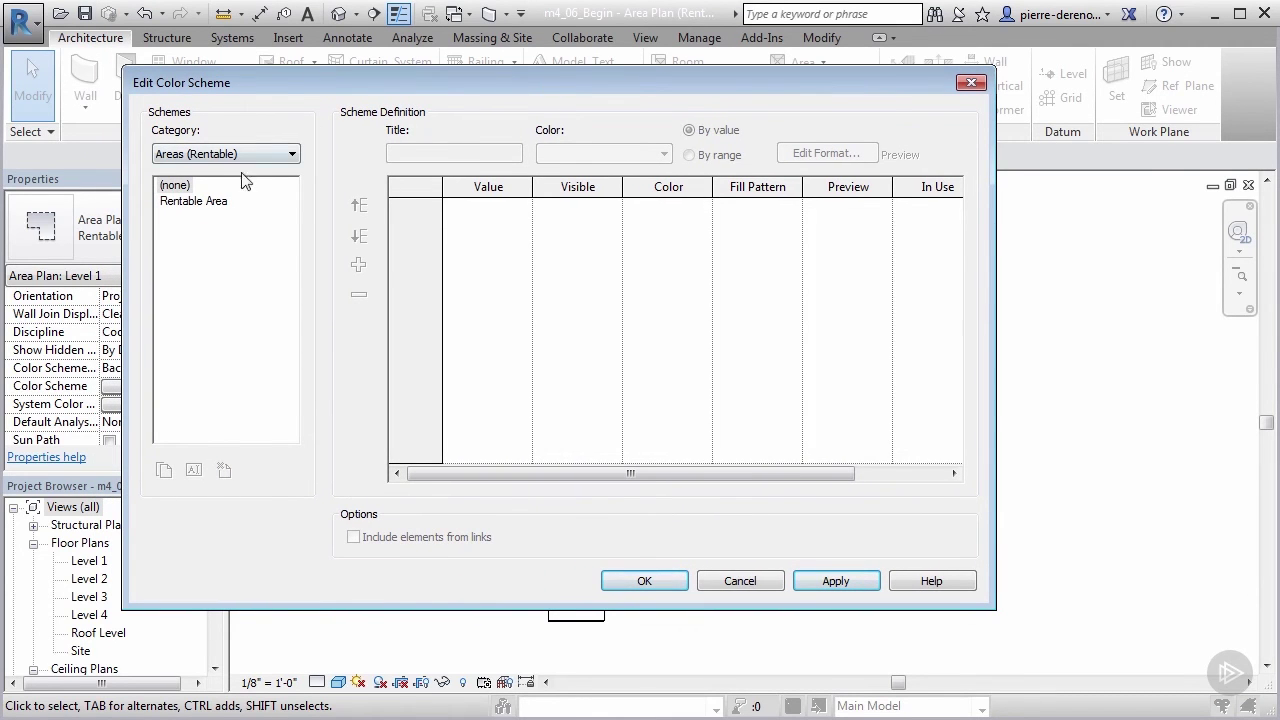
left_click(214, 203)
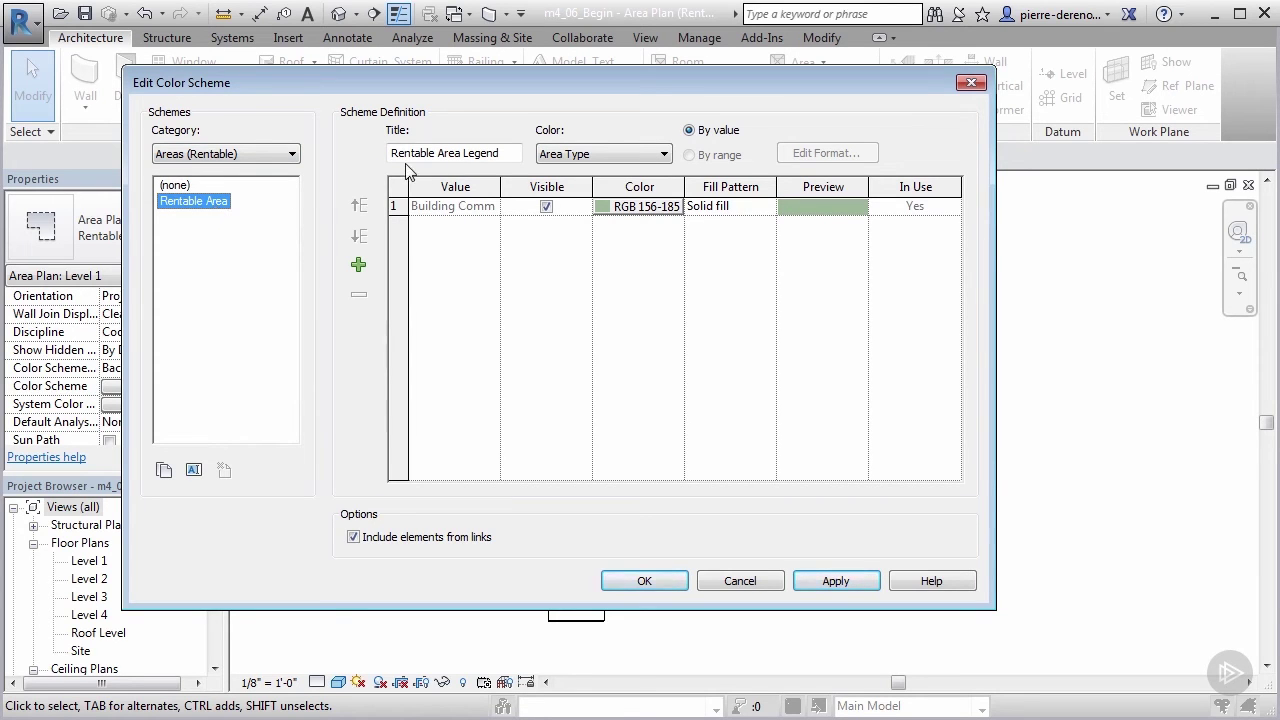
left_click(664, 156)
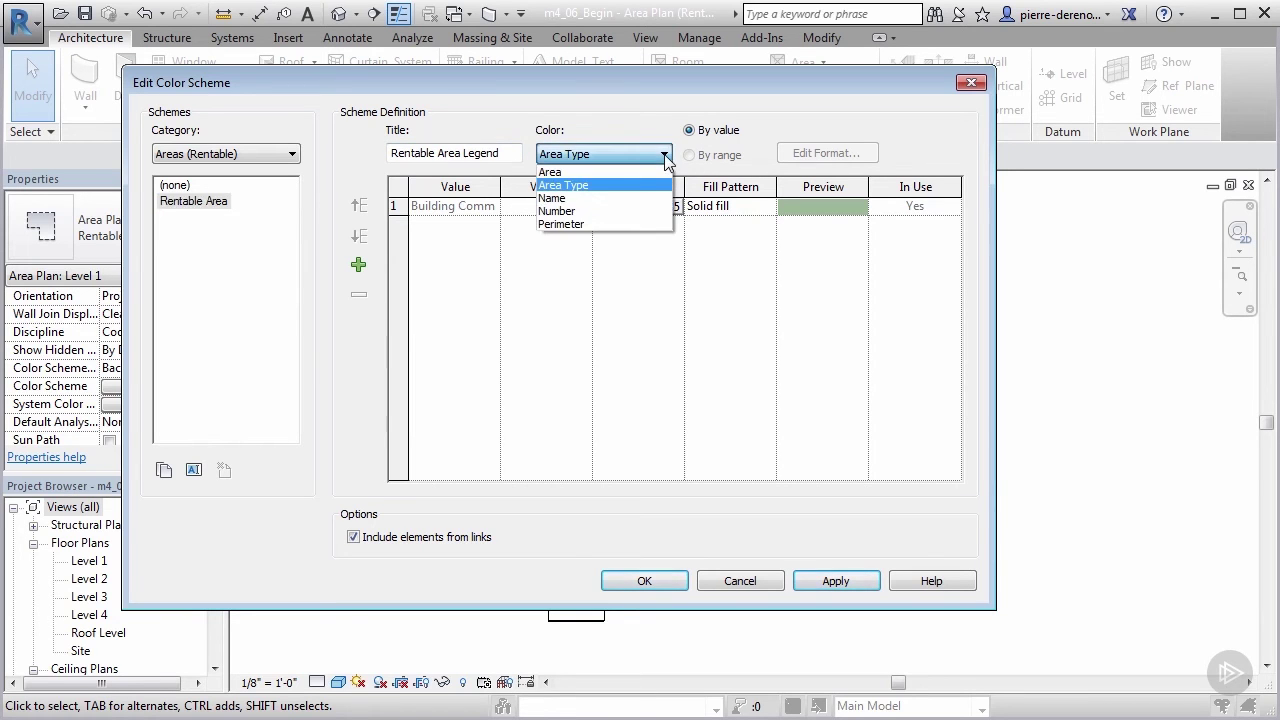
left_click(590, 198)
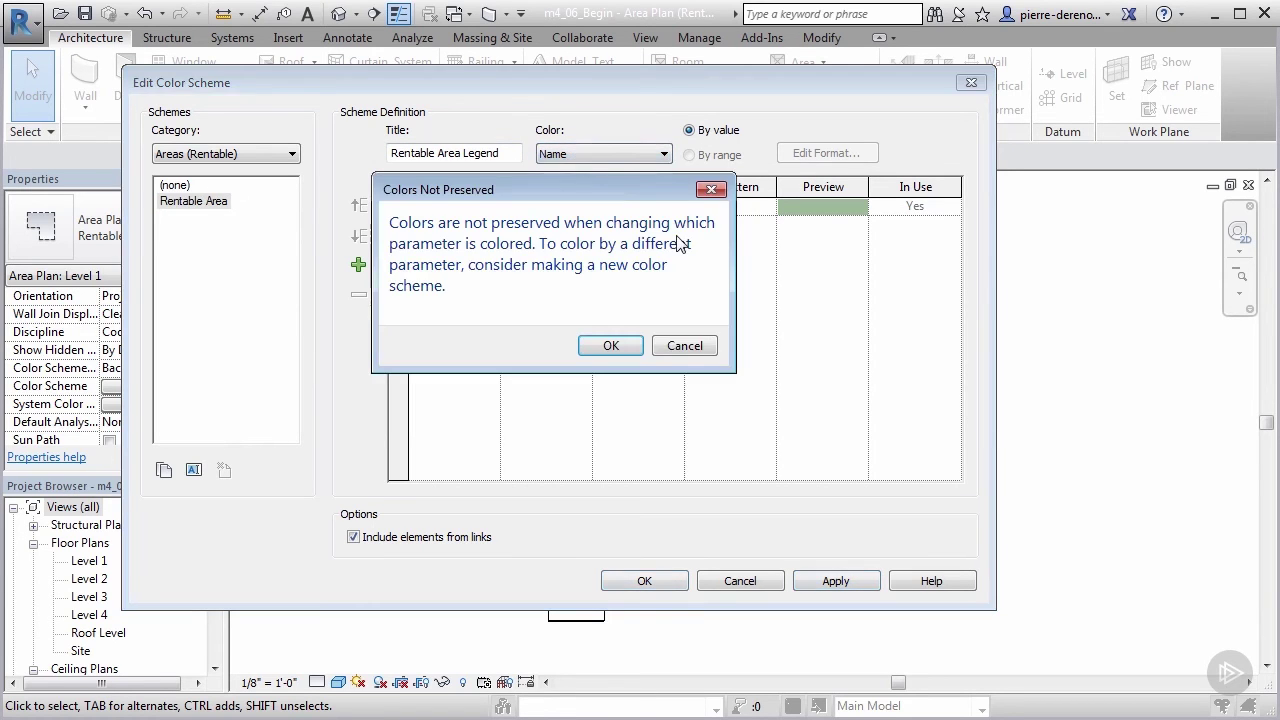
left_click(628, 348)
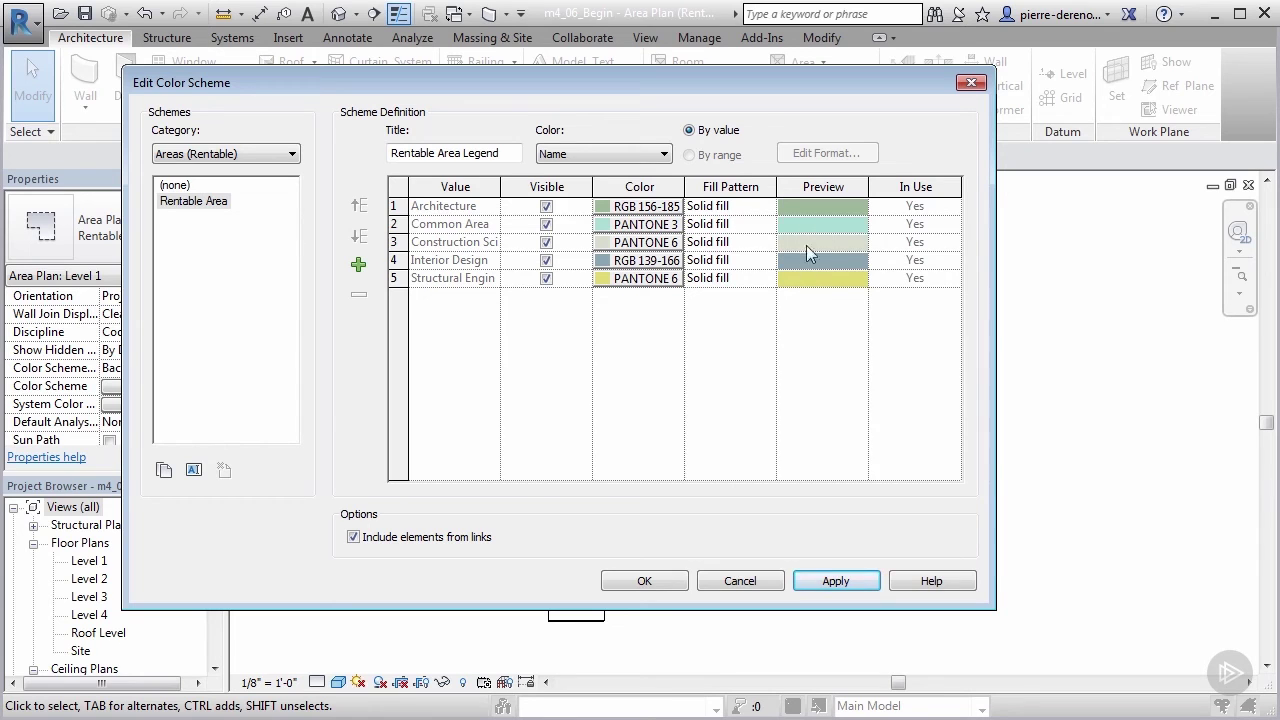
Keep Architecture's default colour and apply the scheme to the plan.
left_click(616, 210)
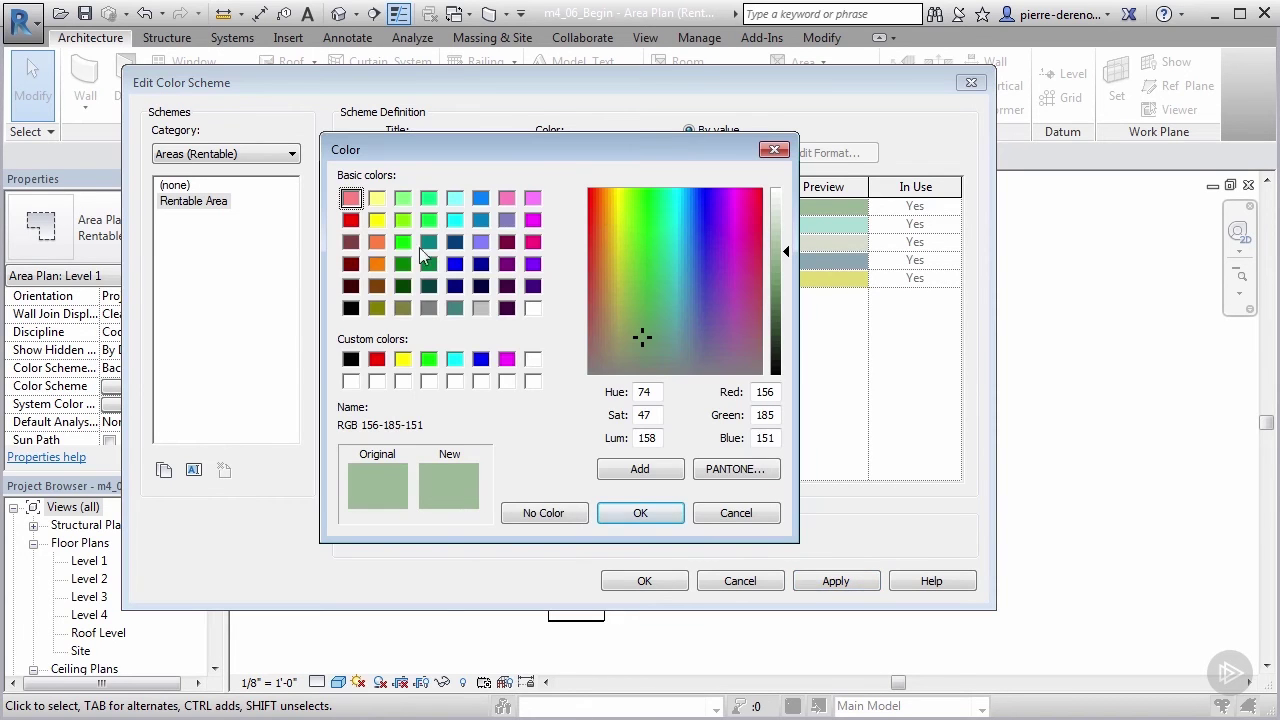
left_click(774, 150)
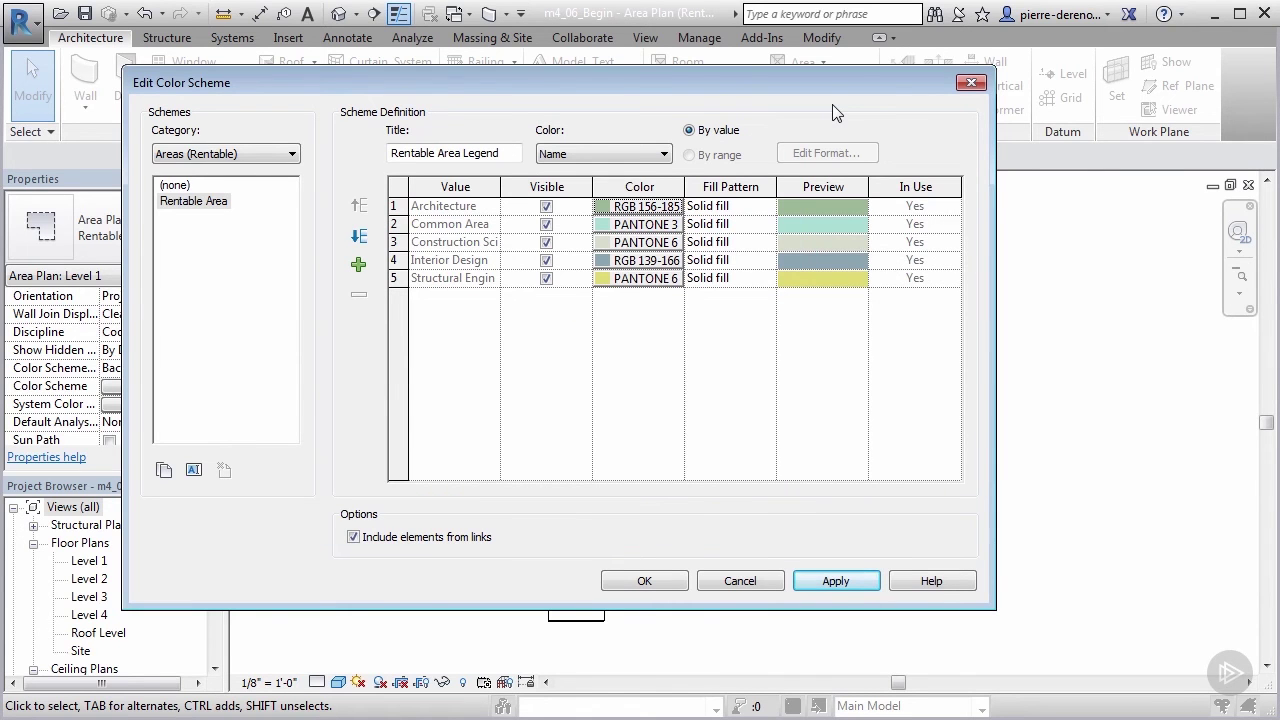
left_click(832, 584)
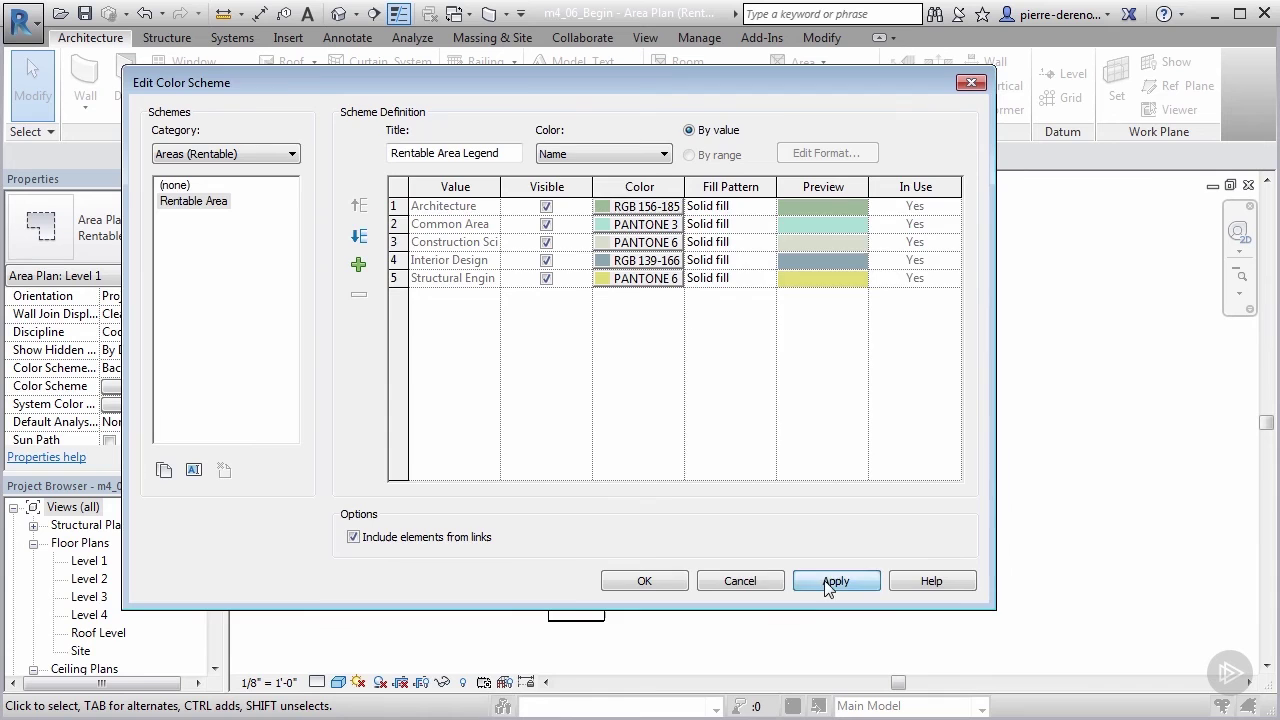
left_click(674, 585)
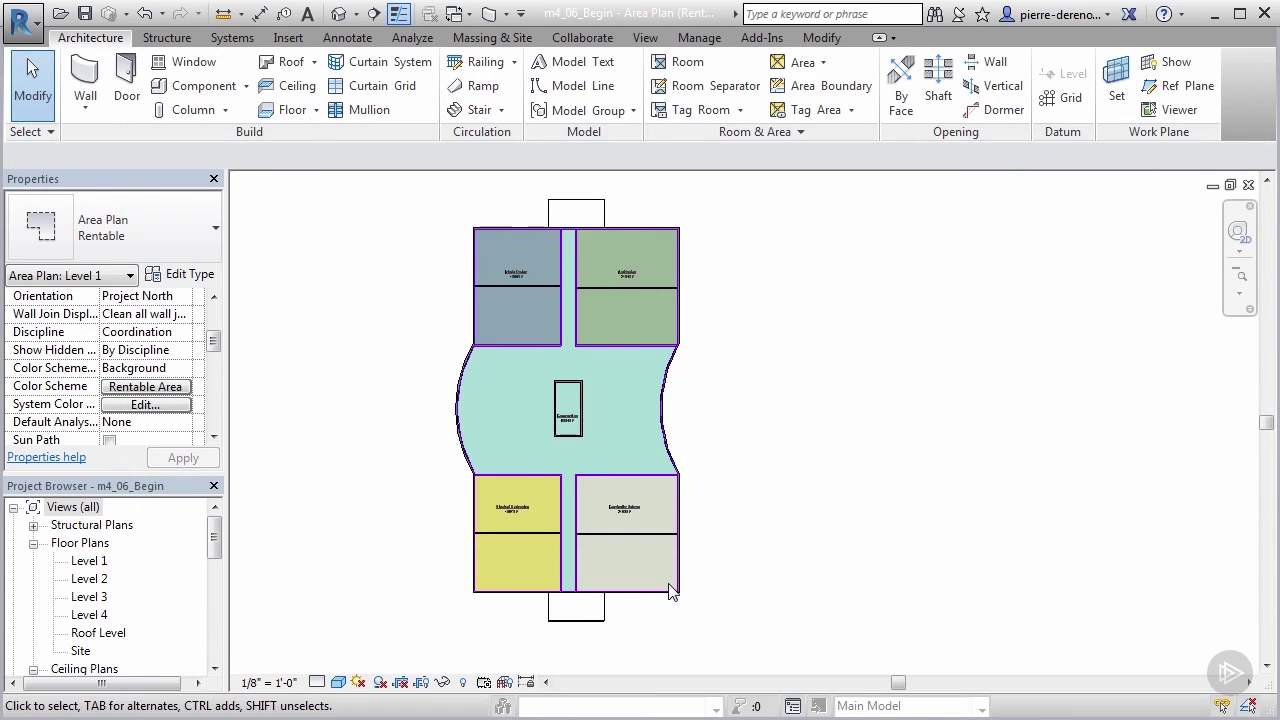
Zoom in and out to inspect each area's colour fill, then switch to Annotate.
scroll(625, 251, "up", 5)
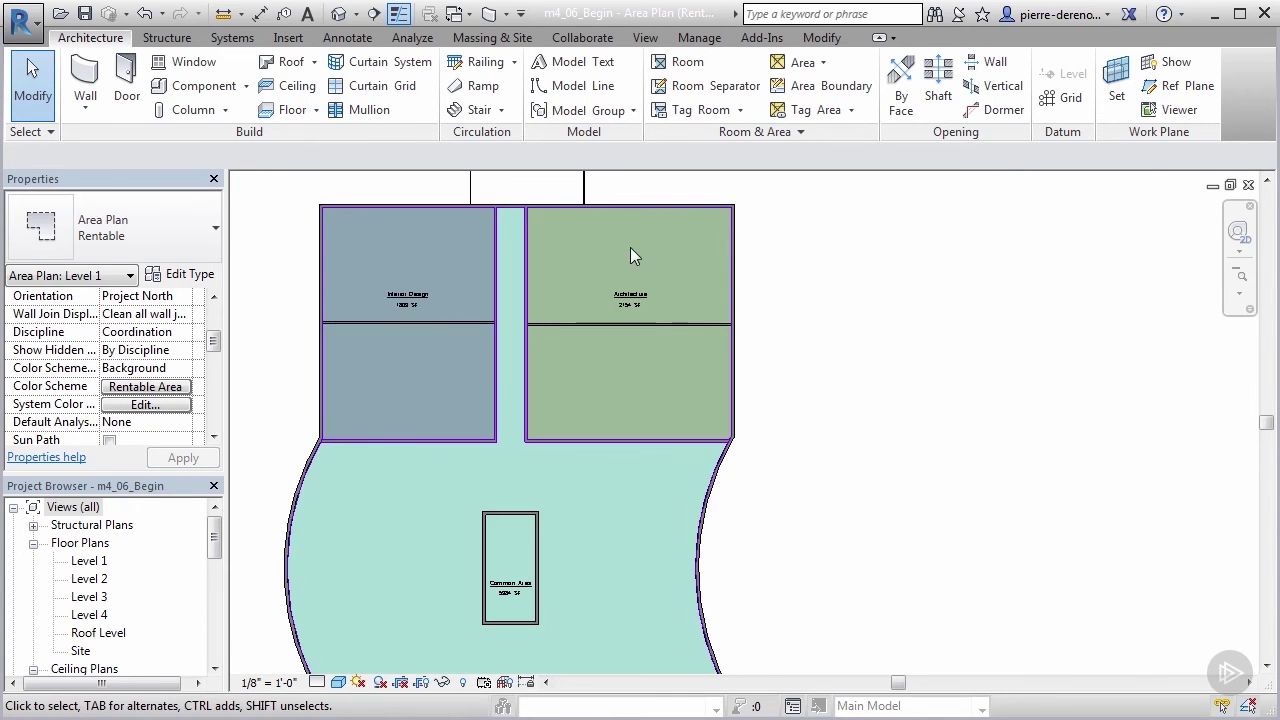
scroll(603, 351, "down", 5)
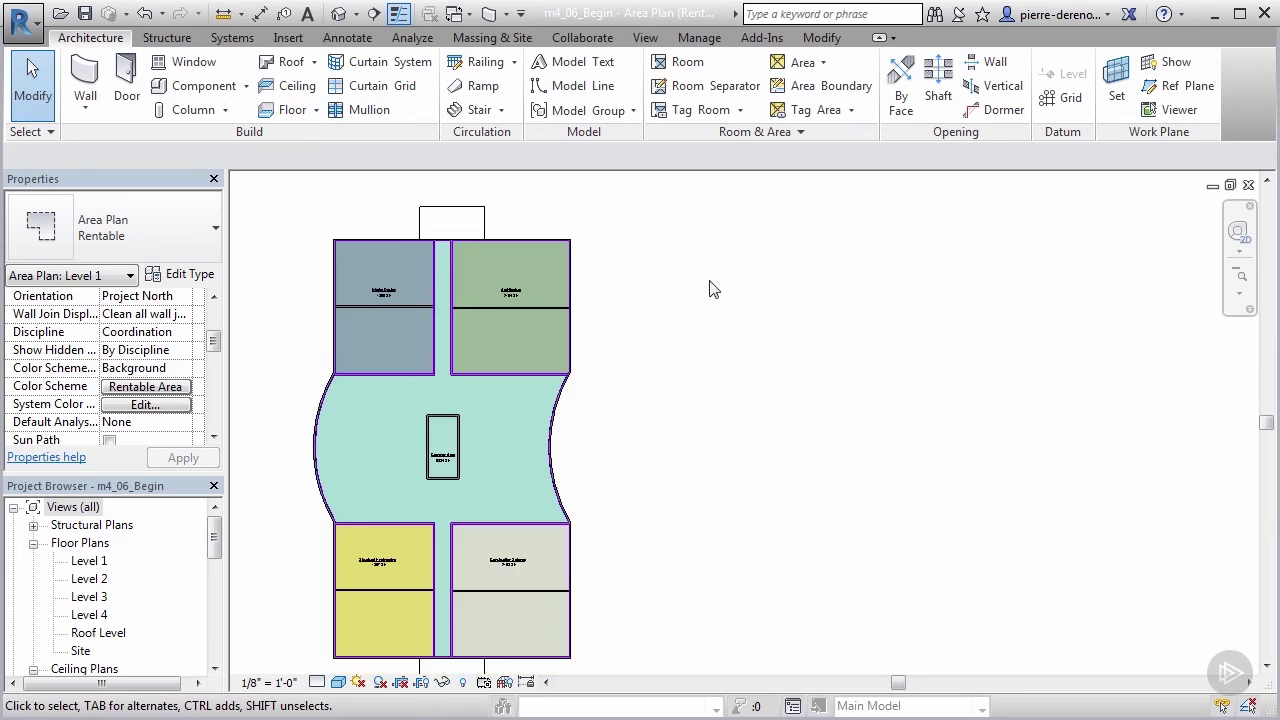
scroll(443, 260, "up", 4)
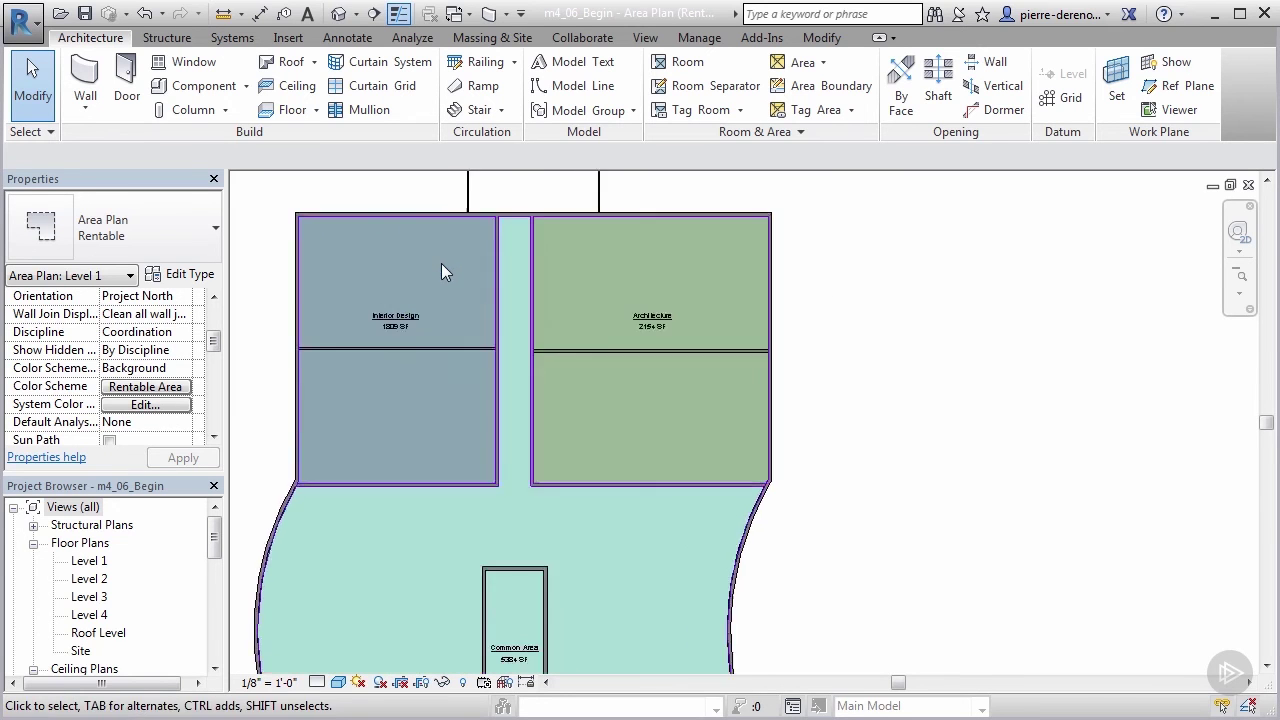
scroll(441, 263, "up", 1)
scroll(297, 397, "up", 1)
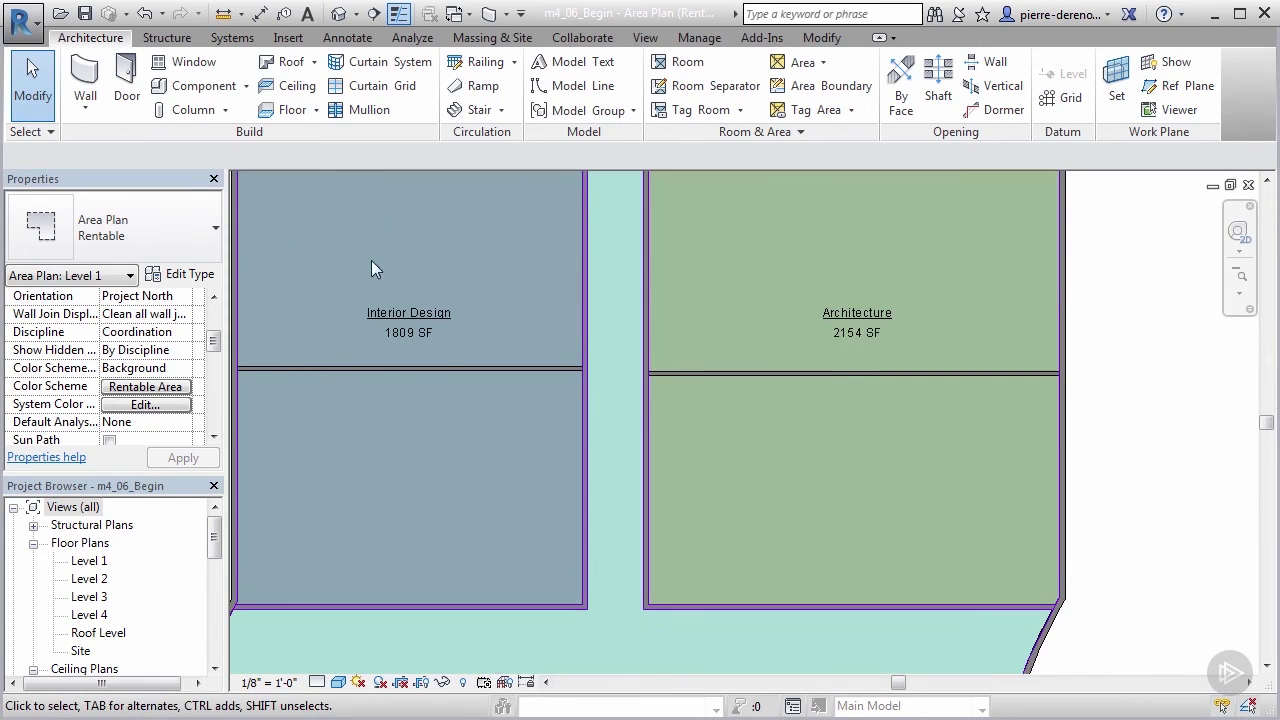
scroll(375, 299, "down", 1)
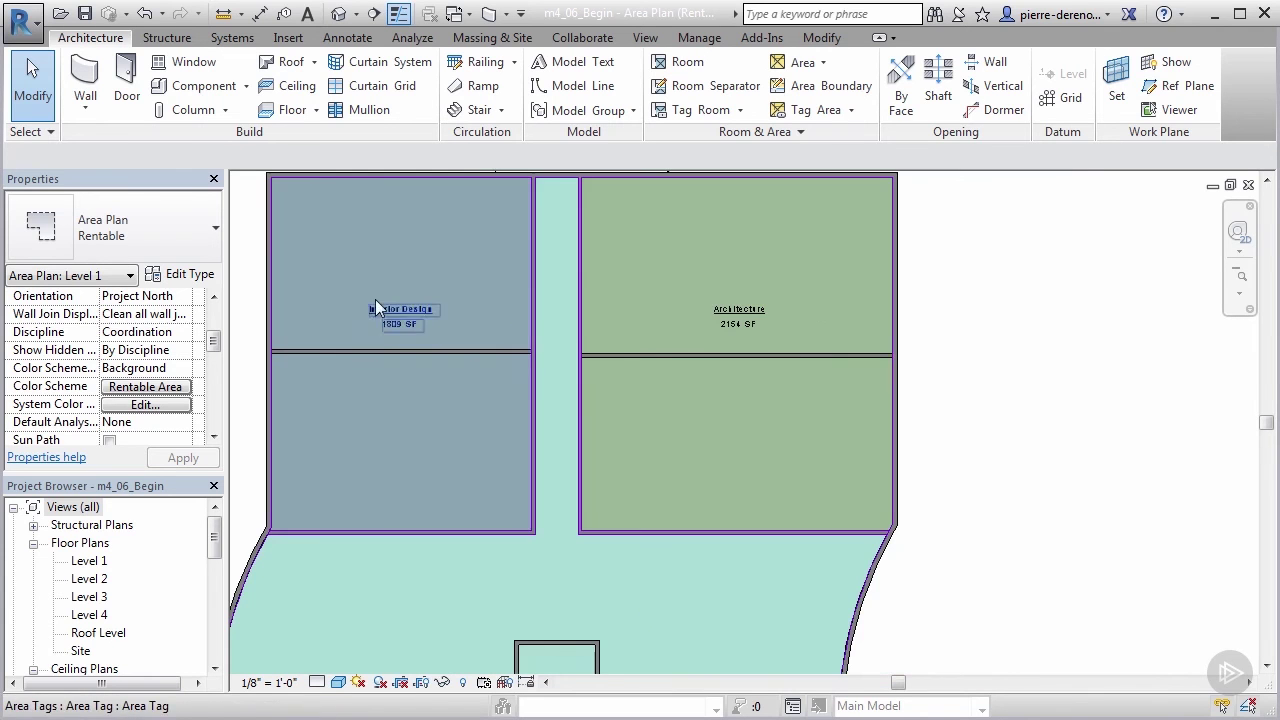
scroll(687, 299, "down", 1)
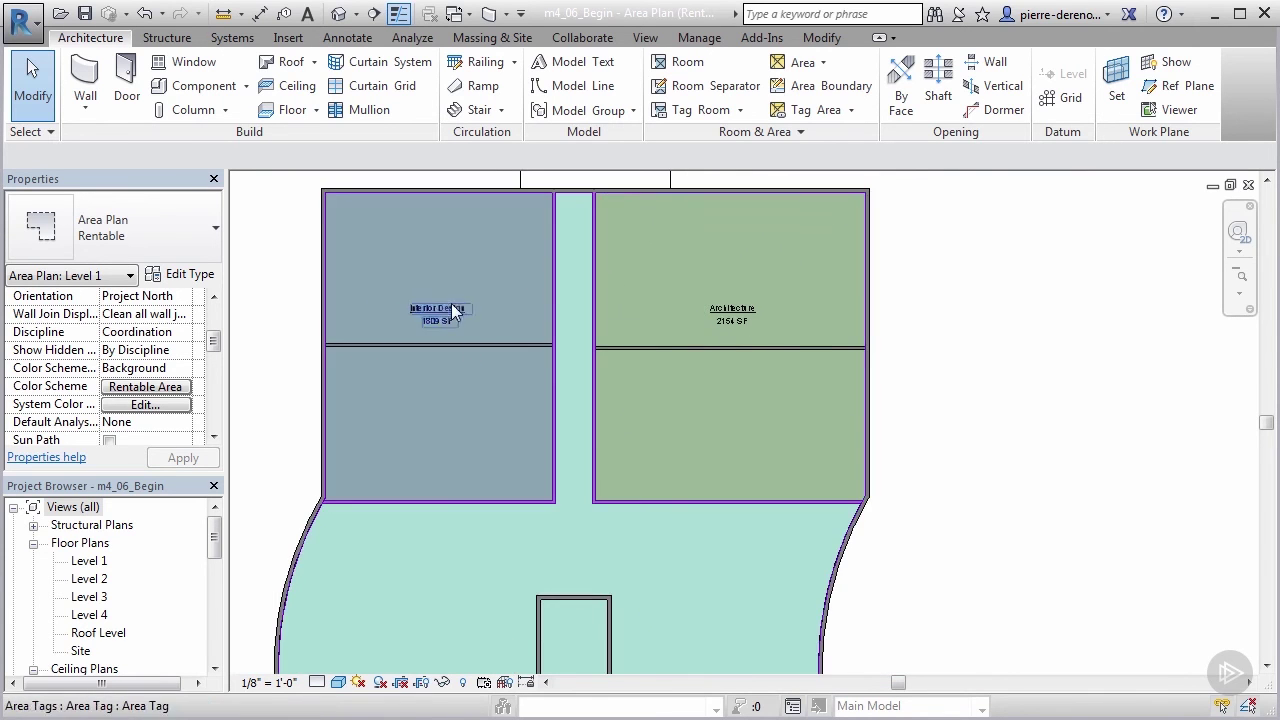
scroll(447, 293, "down", 2)
scroll(428, 259, "down", 1)
scroll(428, 259, "down", 1)
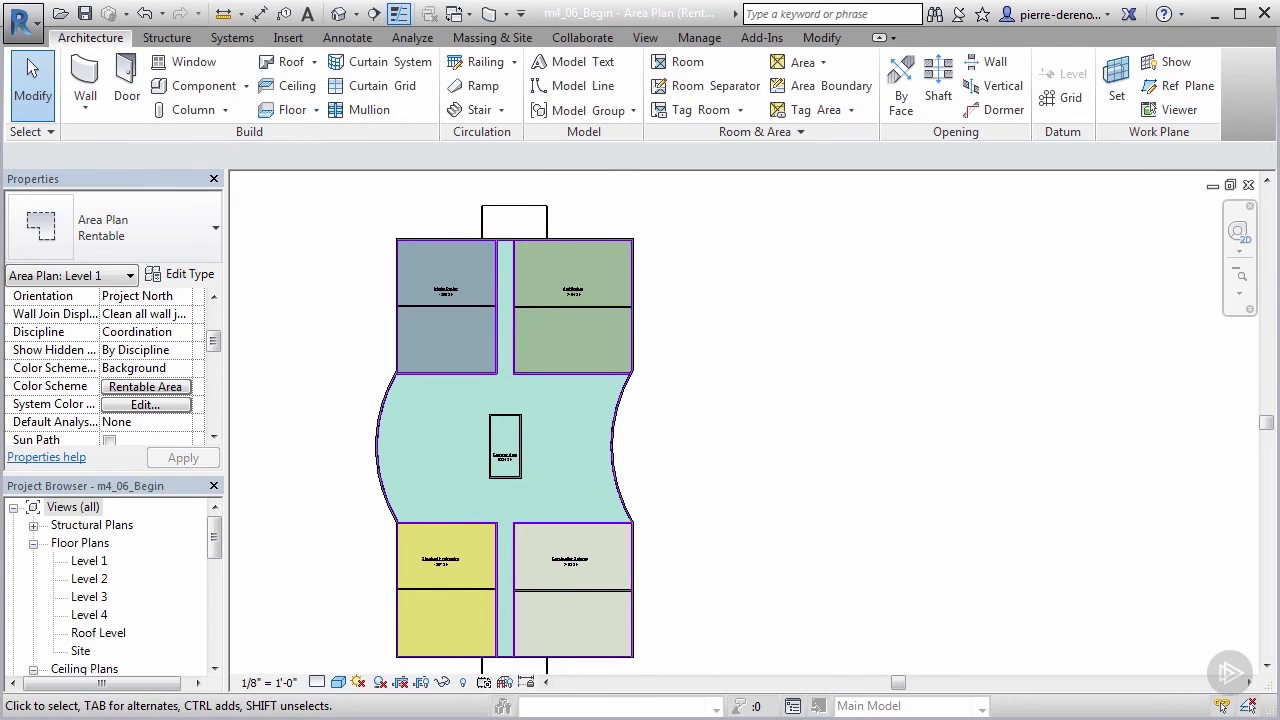
left_click(347, 37)
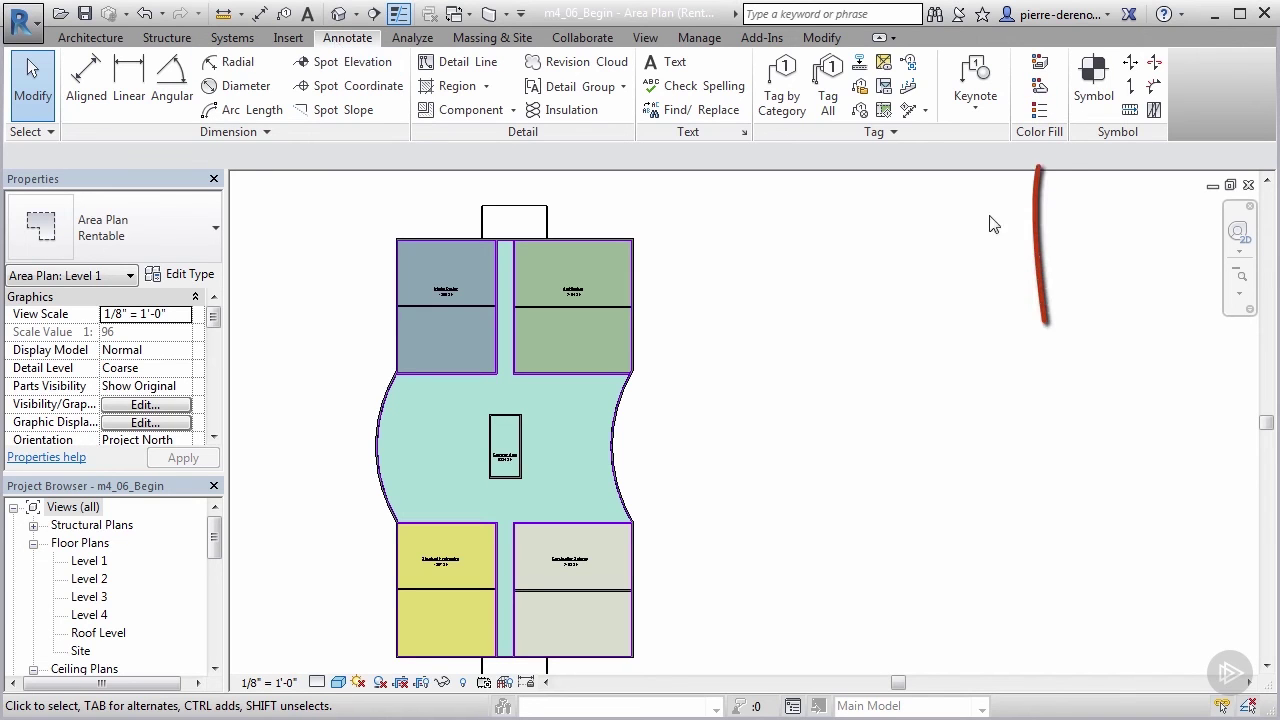
Place a Color Fill Legend for Rentable Area just right of the Level 1 plan.
left_click(1042, 68)
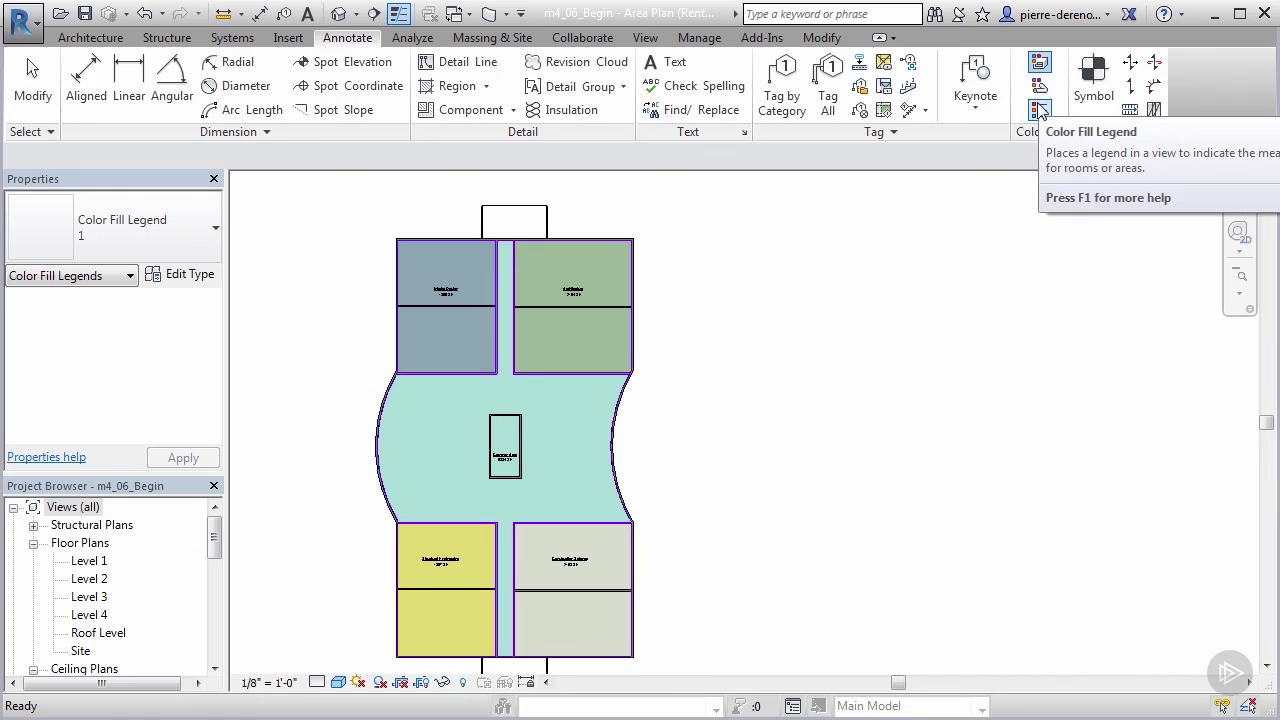
left_click(1038, 106)
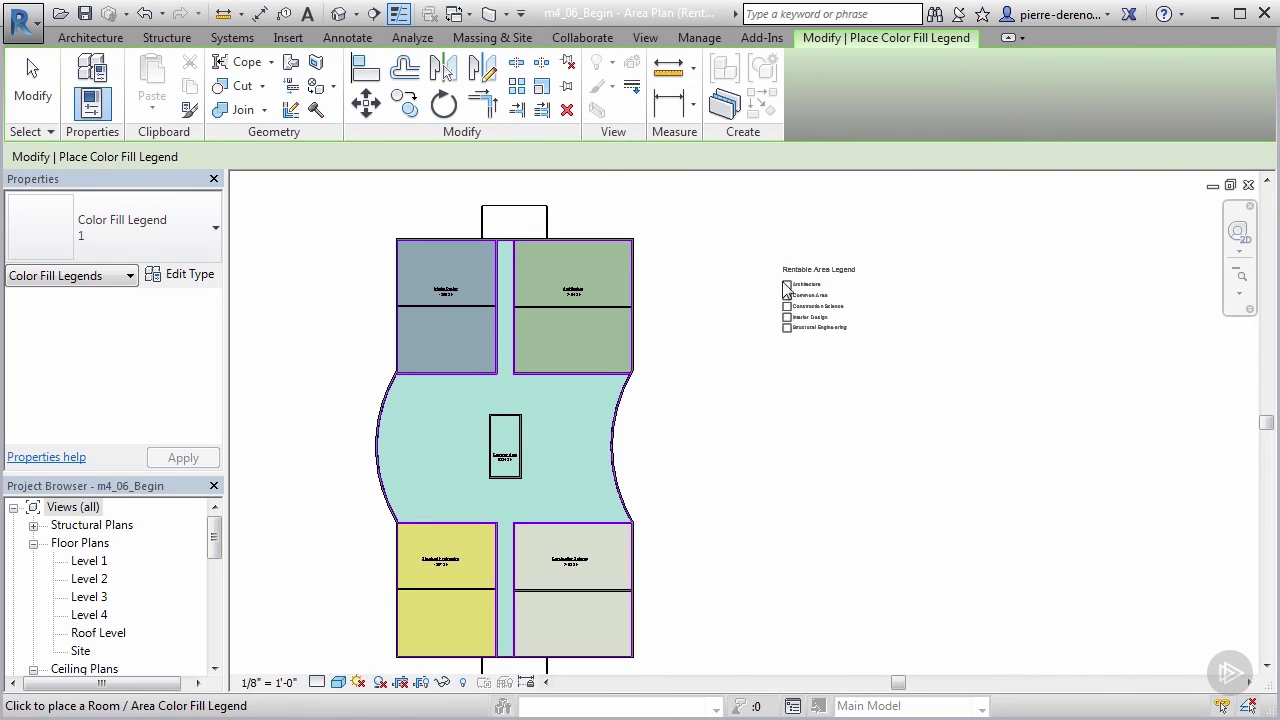
left_click(670, 424)
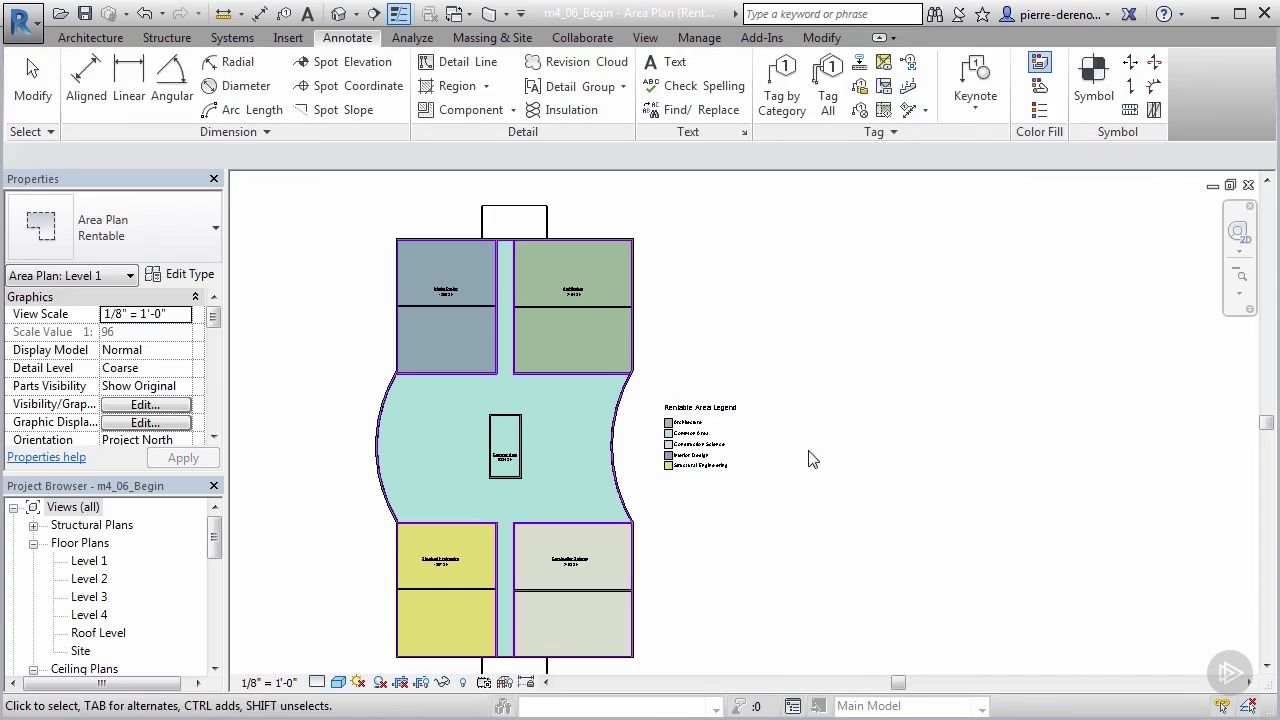
scroll(791, 491, "up", 2)
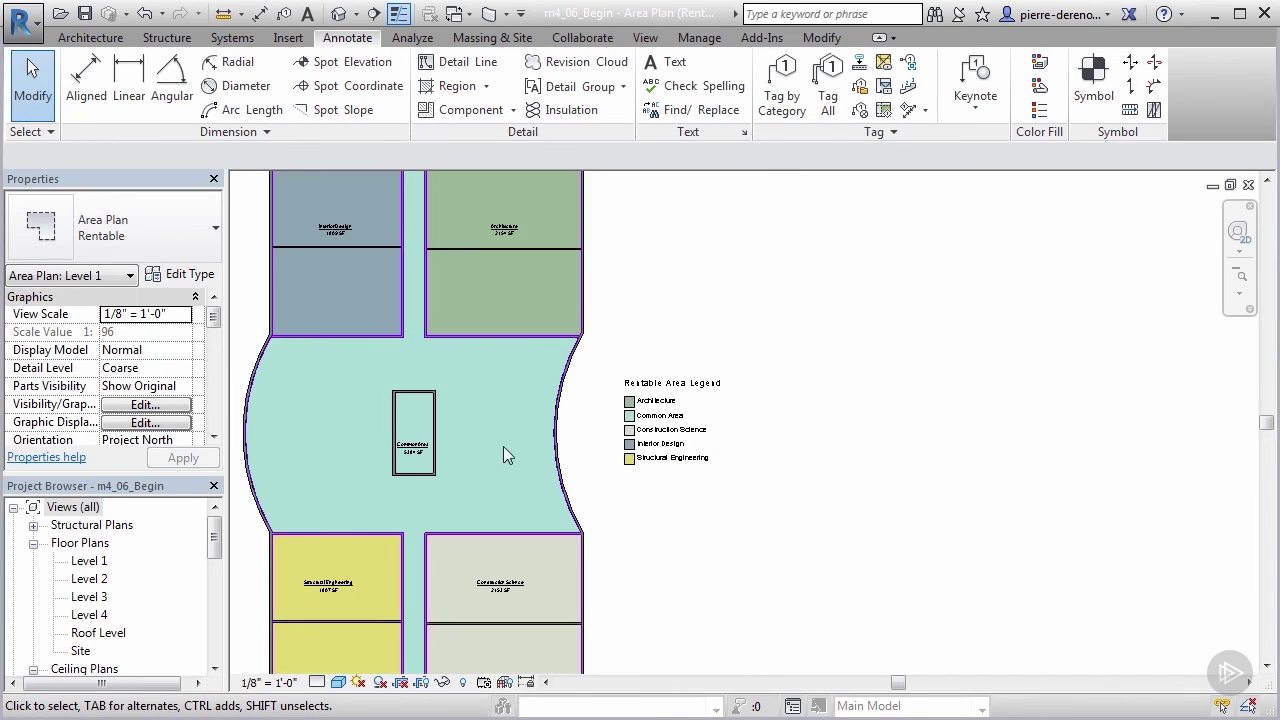
scroll(525, 437, "down", 1)
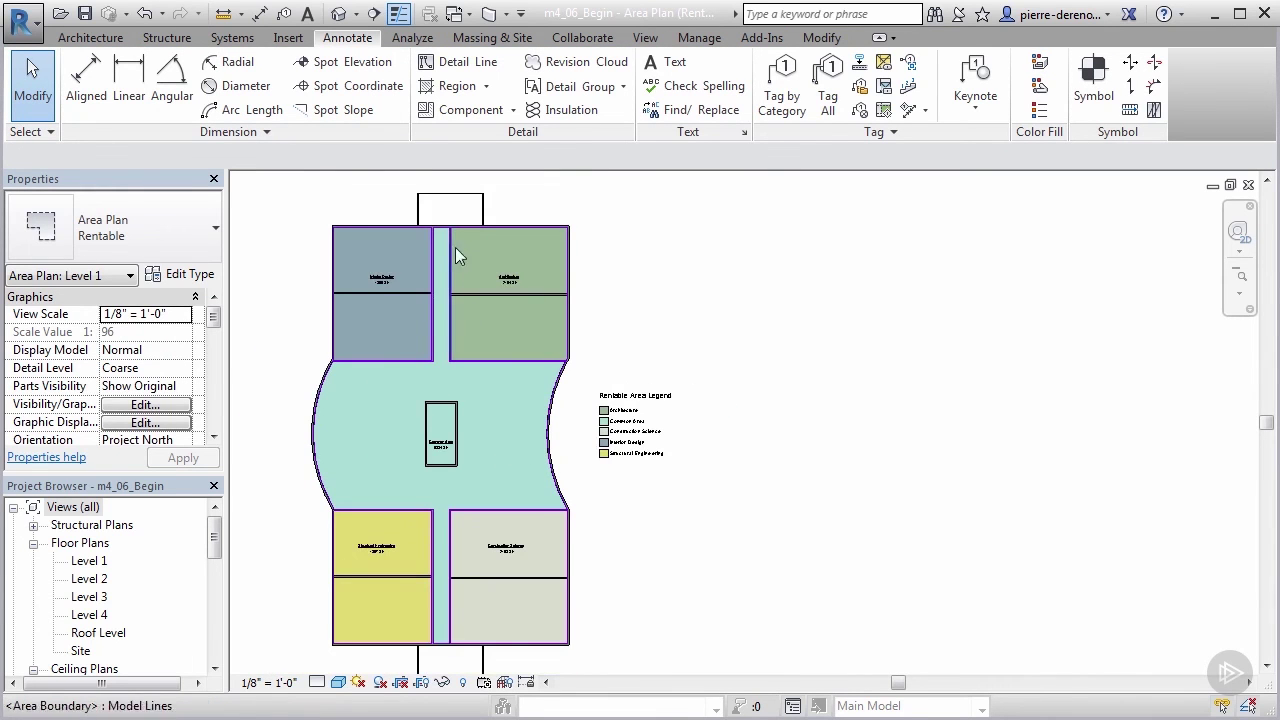
scroll(636, 468, "up", 2)
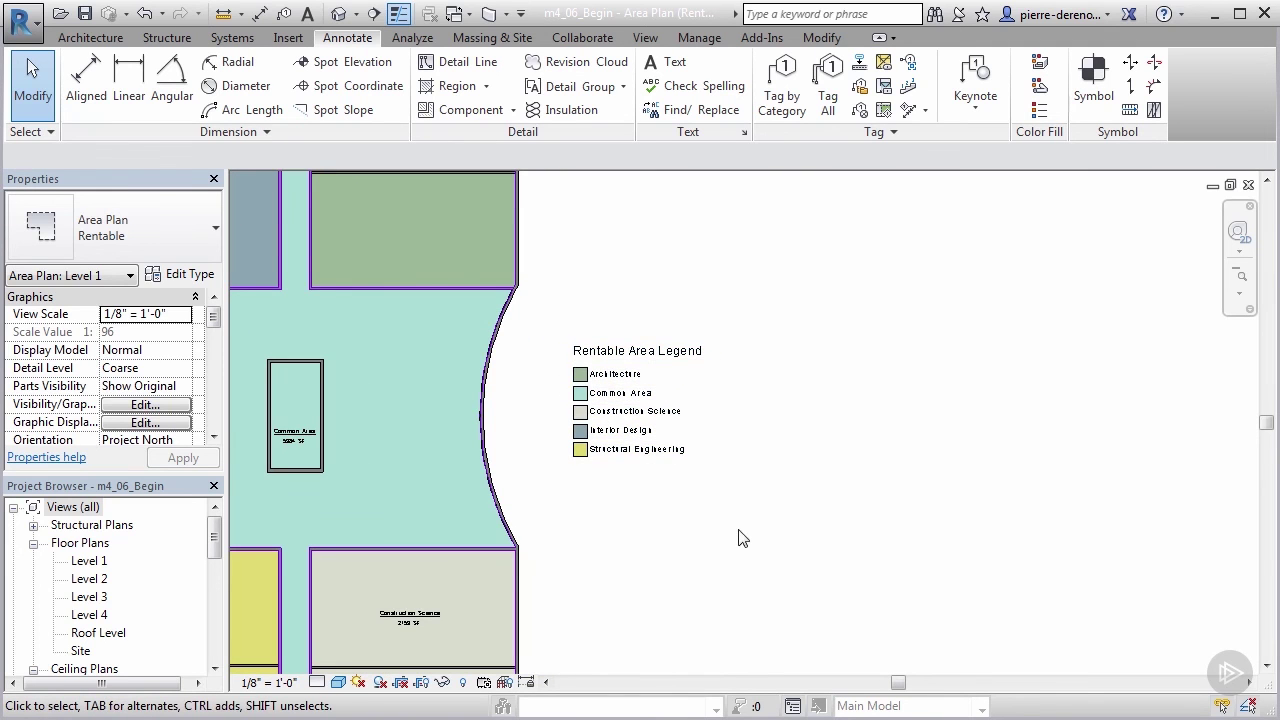
scroll(729, 486, "down", 2)
scroll(724, 434, "down", 1)
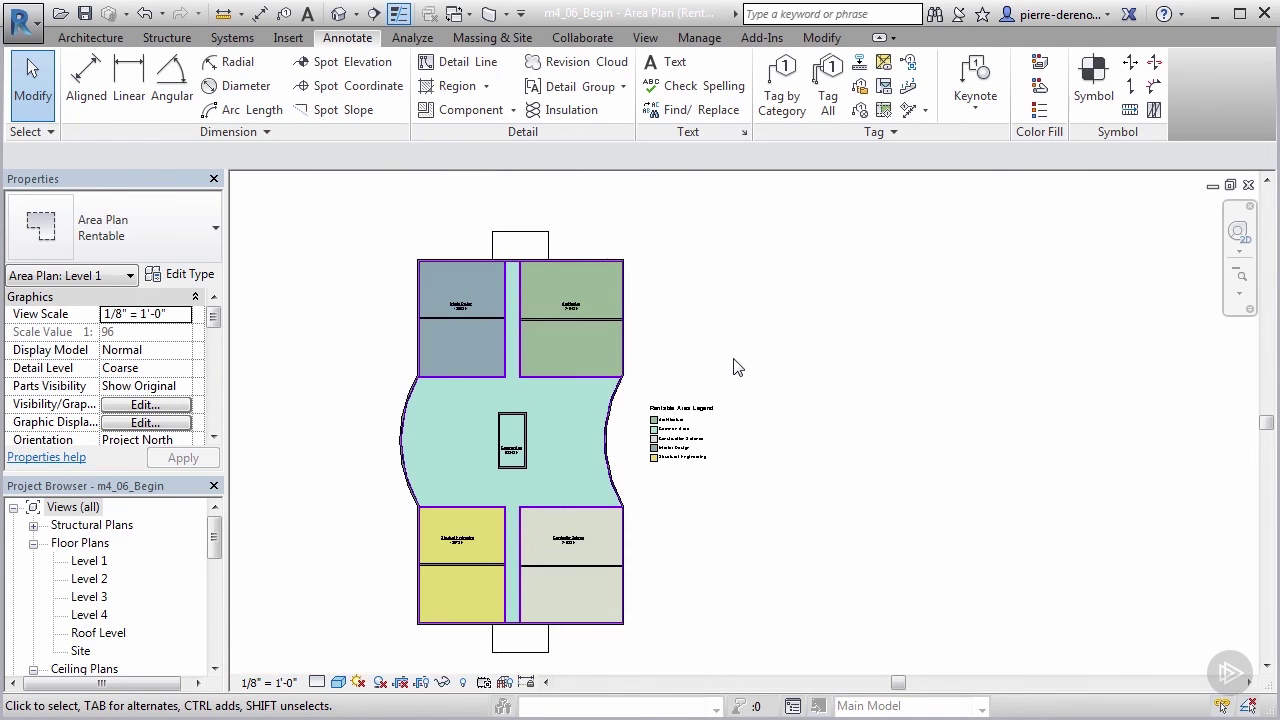